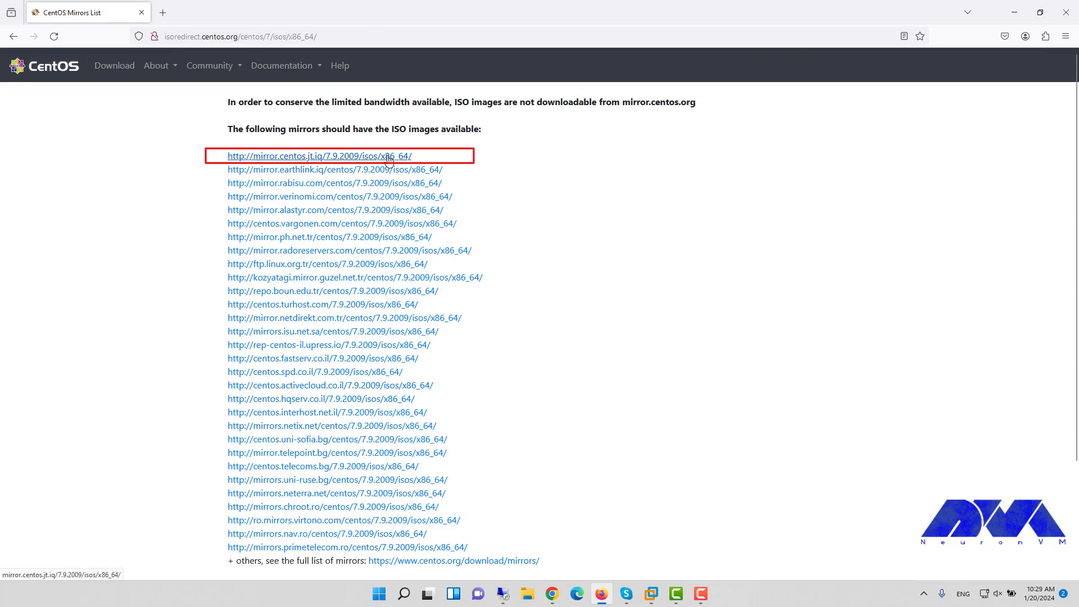
Open the mirror.centos.jt.iq listing of CentOS 7.9.2009 x86_64 ISO images, and minimise the browser
click(388, 159)
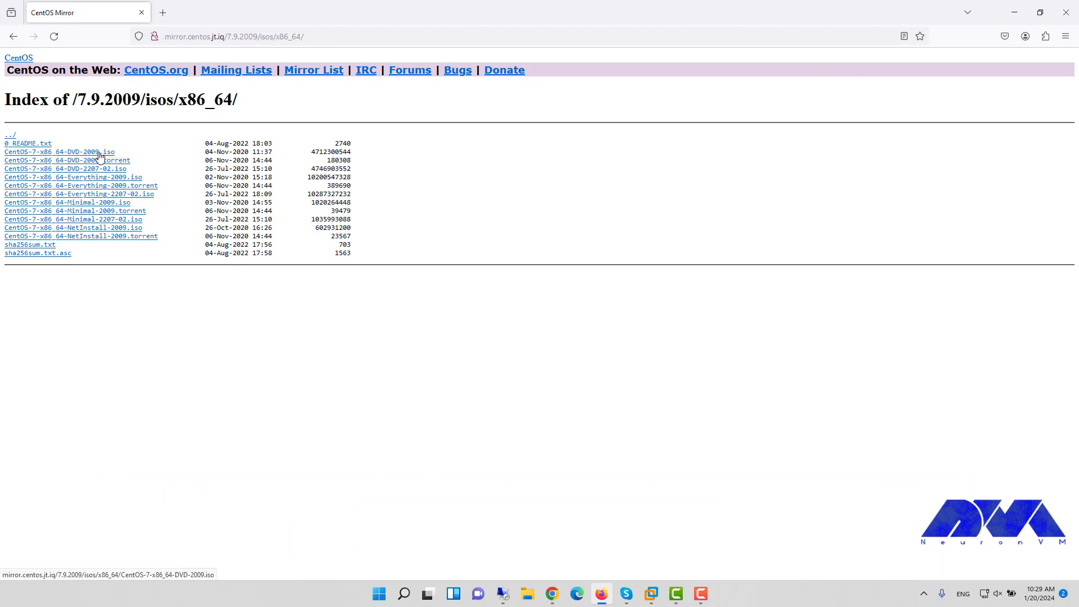
click(1012, 11)
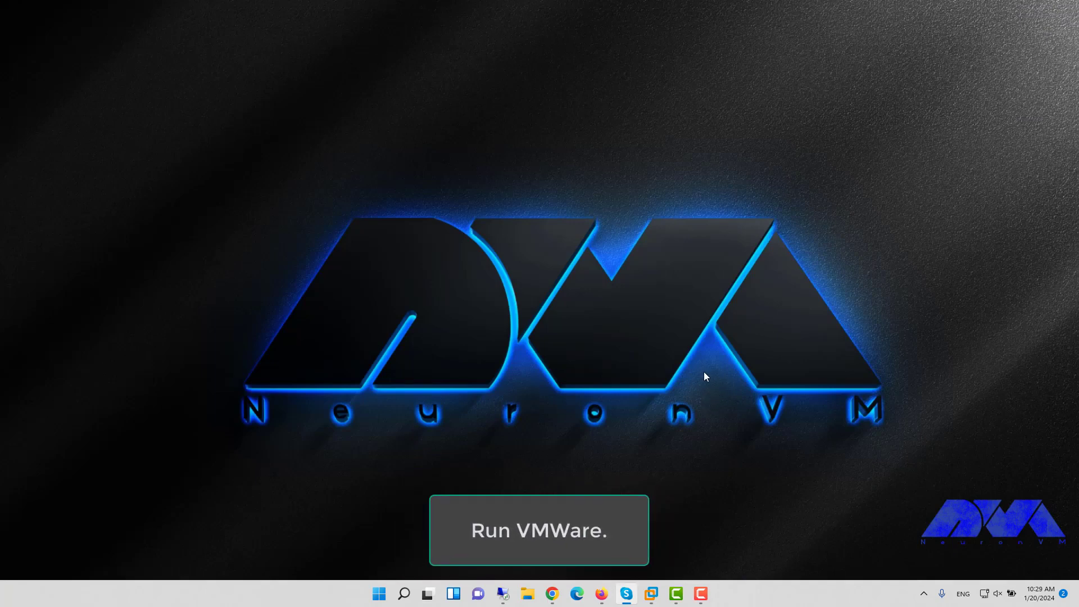
Switch to VMware Workstation and start a new custom virtual machine with Workstation 16.x hardware compatibility
click(651, 594)
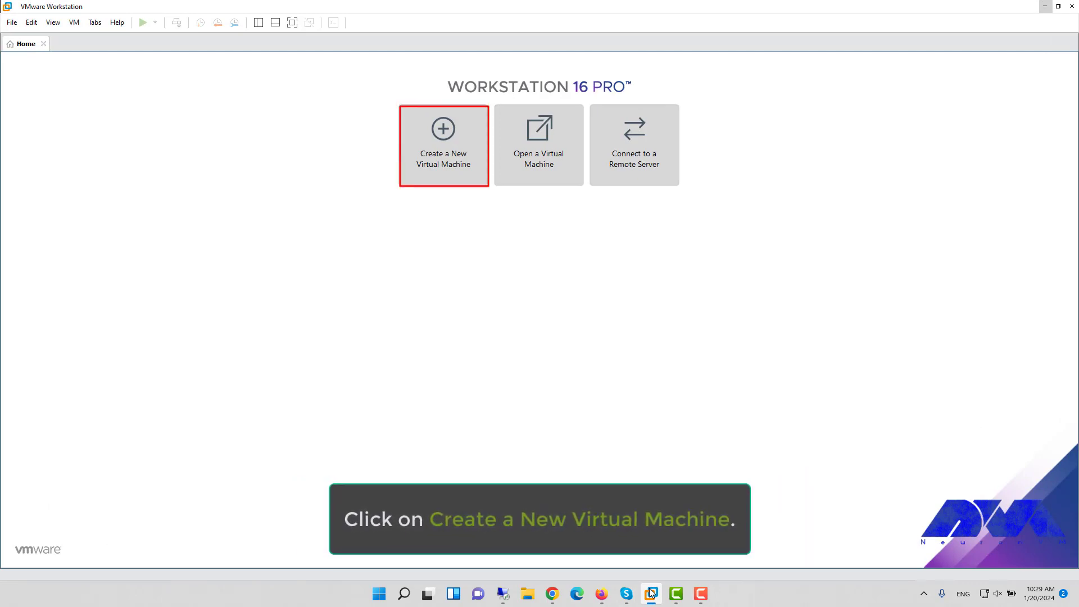
click(455, 154)
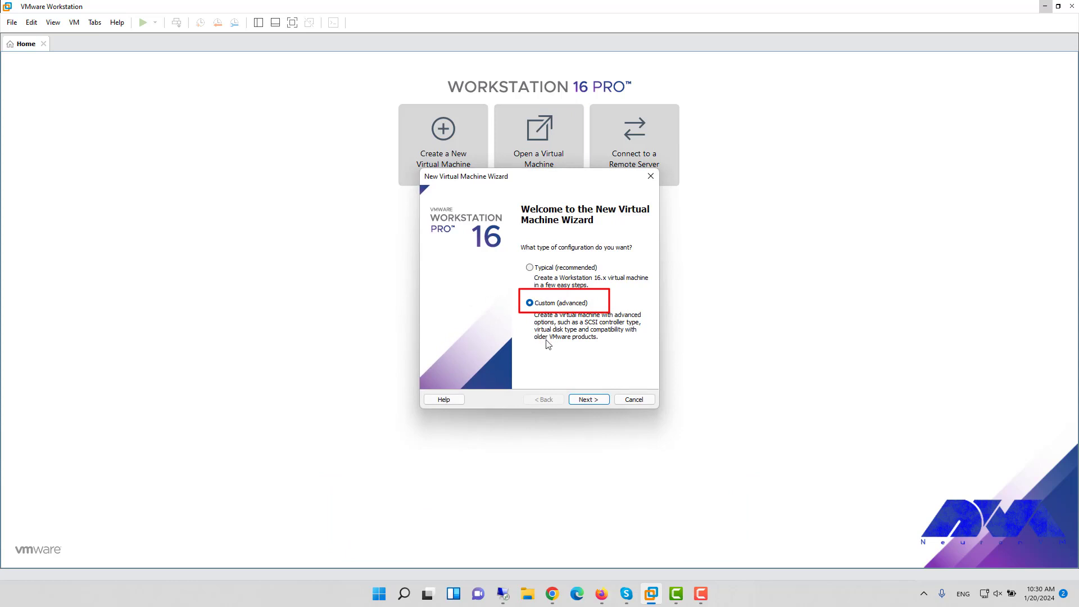
click(589, 400)
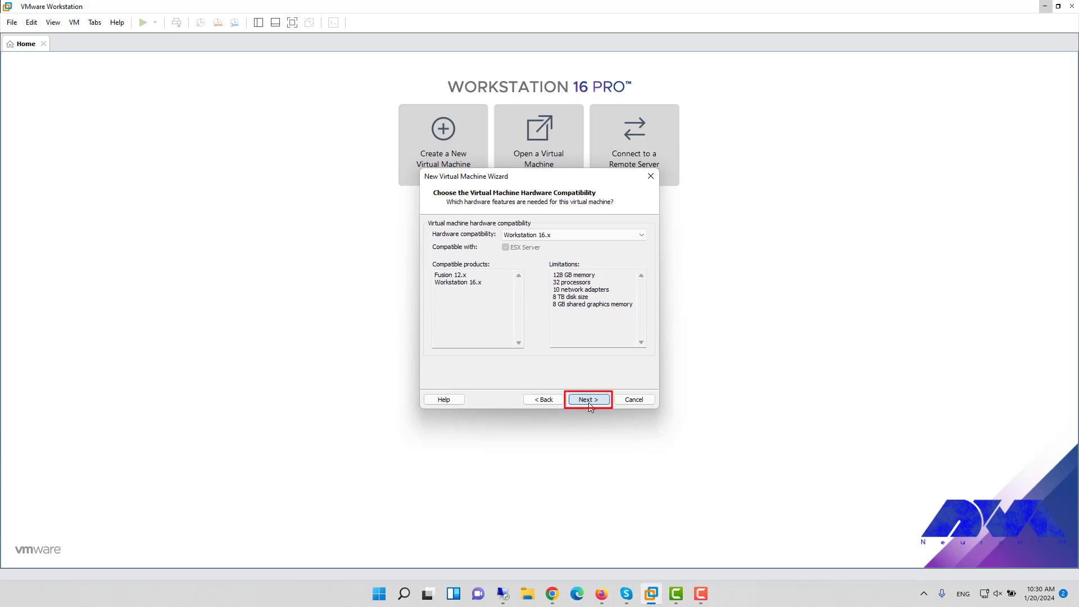
click(588, 400)
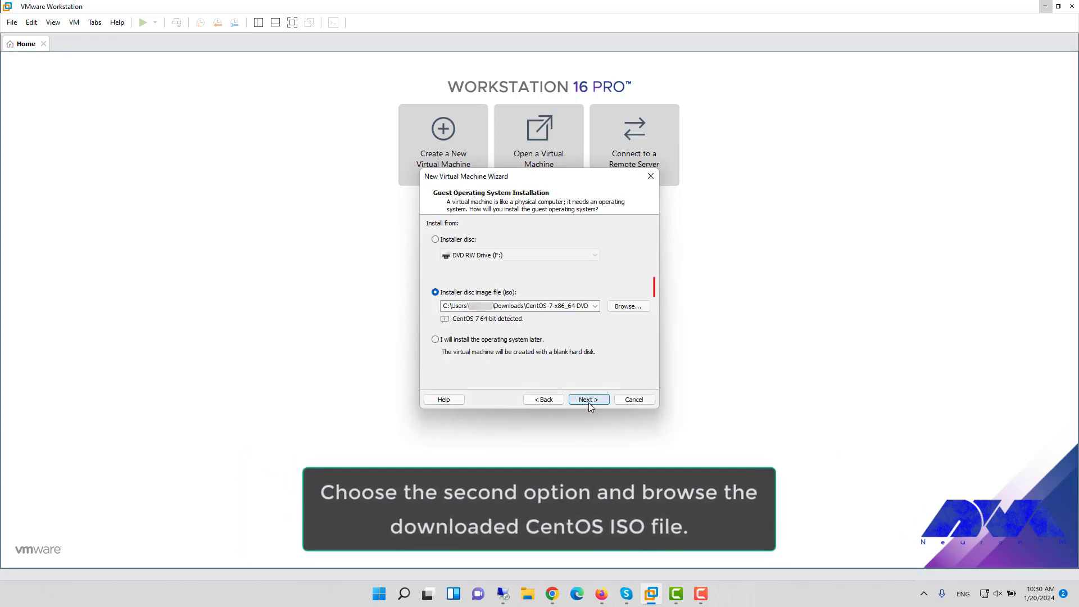
Set the guest installation source to the disc image CentOS-7-x86_64-DVD-2009.iso from the Downloads folder
click(627, 307)
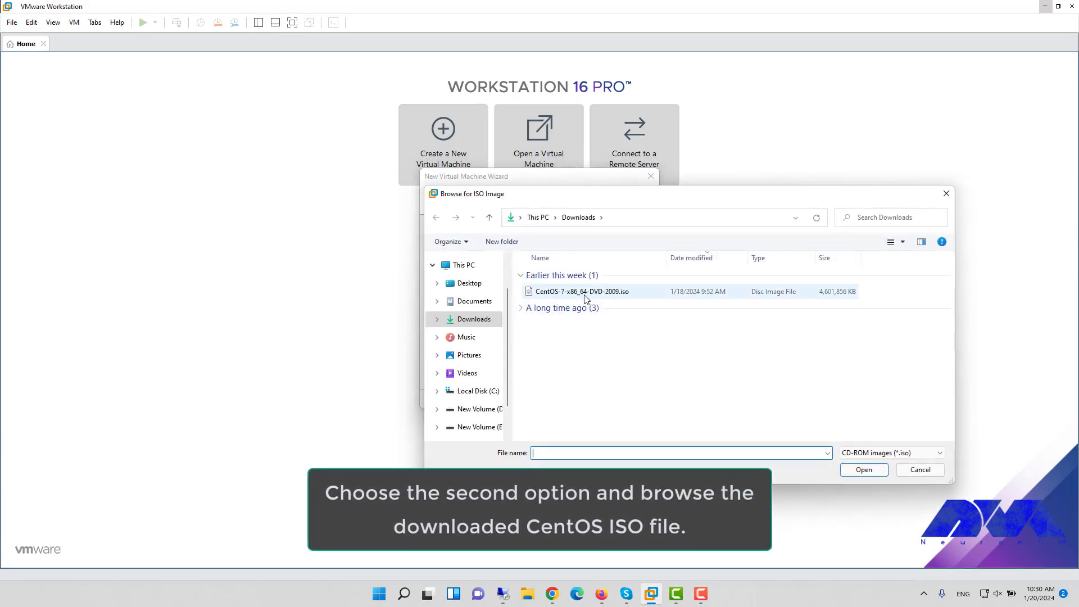
click(585, 294)
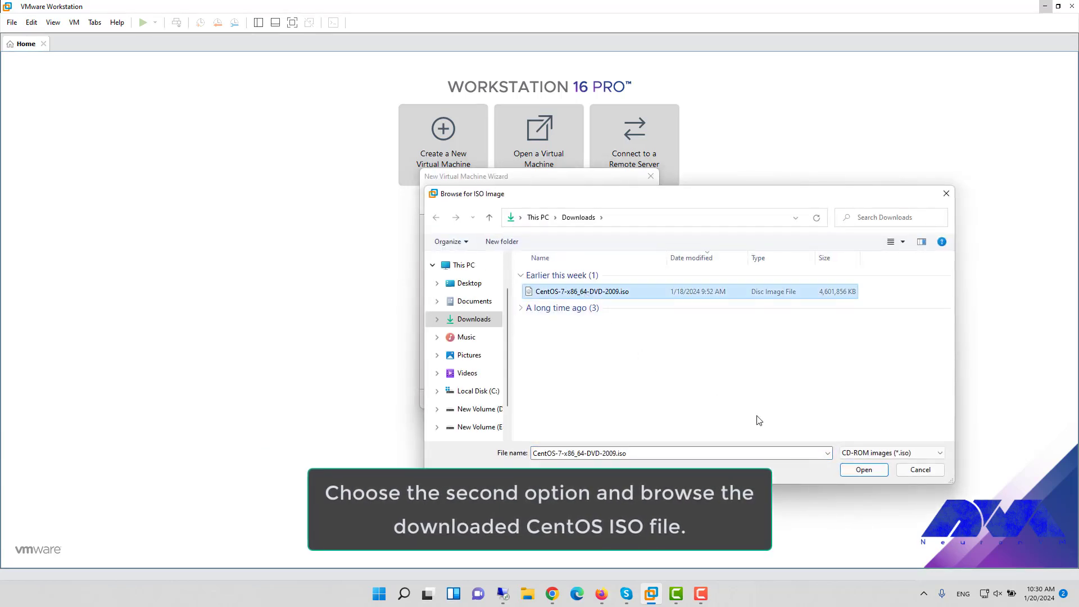
click(866, 471)
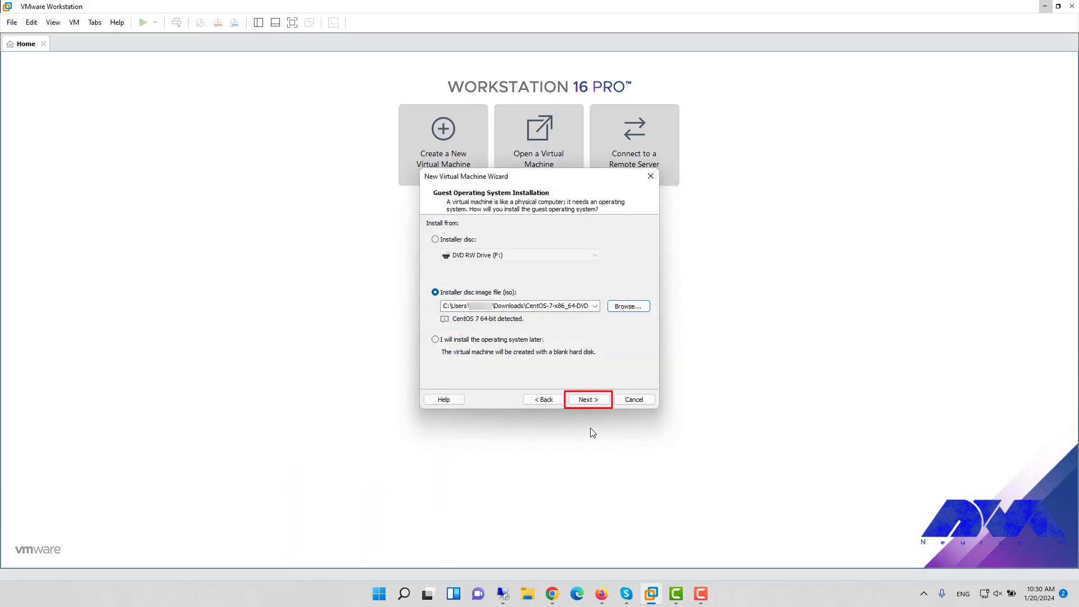
click(588, 400)
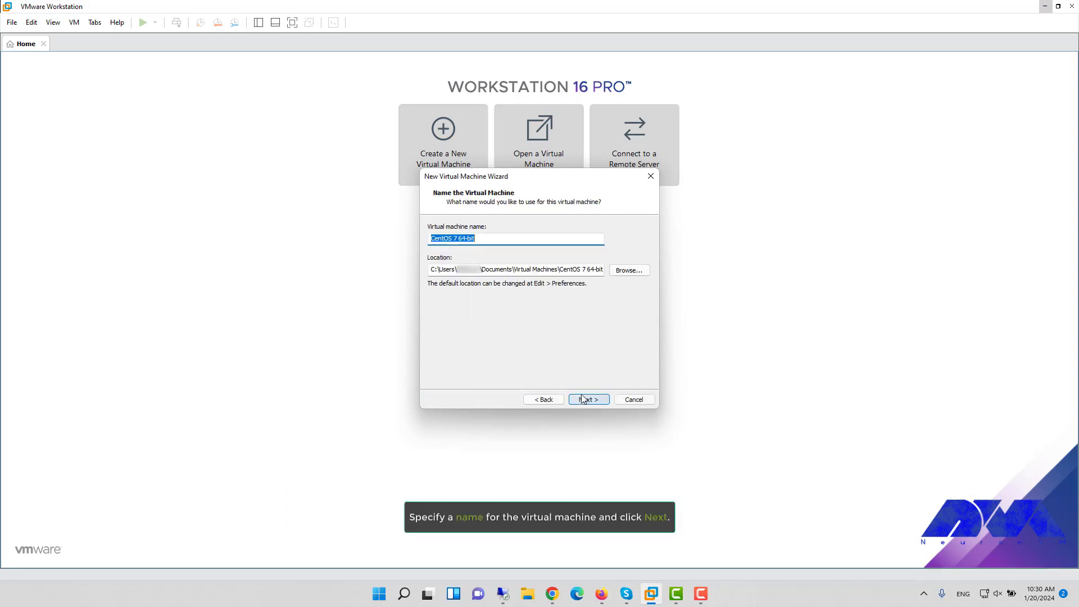
Shorten the virtual machine's name to CentOS 7 and accept its storage location
drag(493, 241, 459, 236)
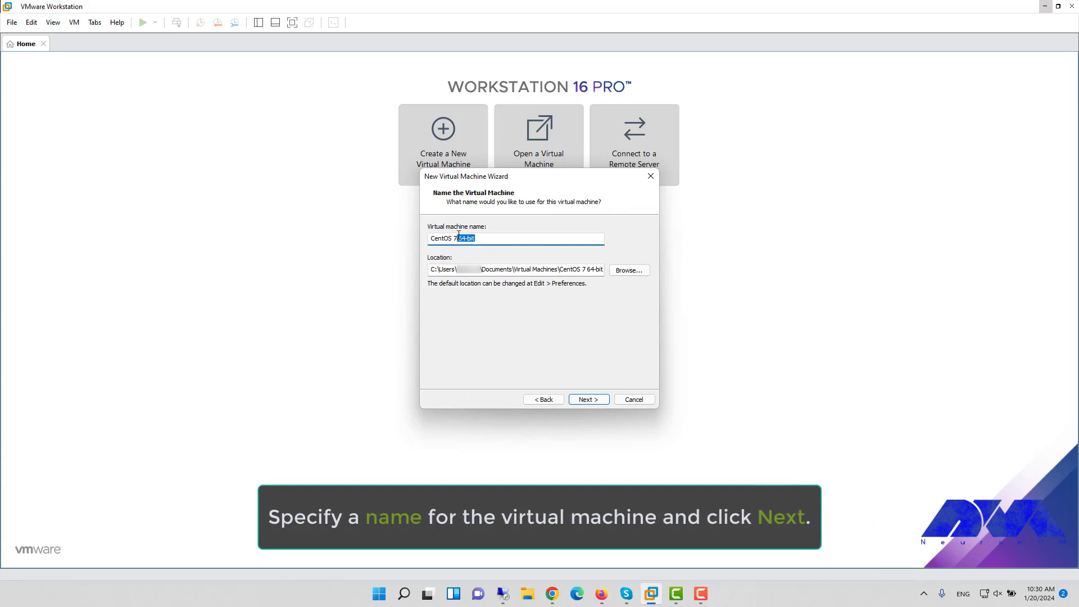
key(BackSpace)
click(598, 400)
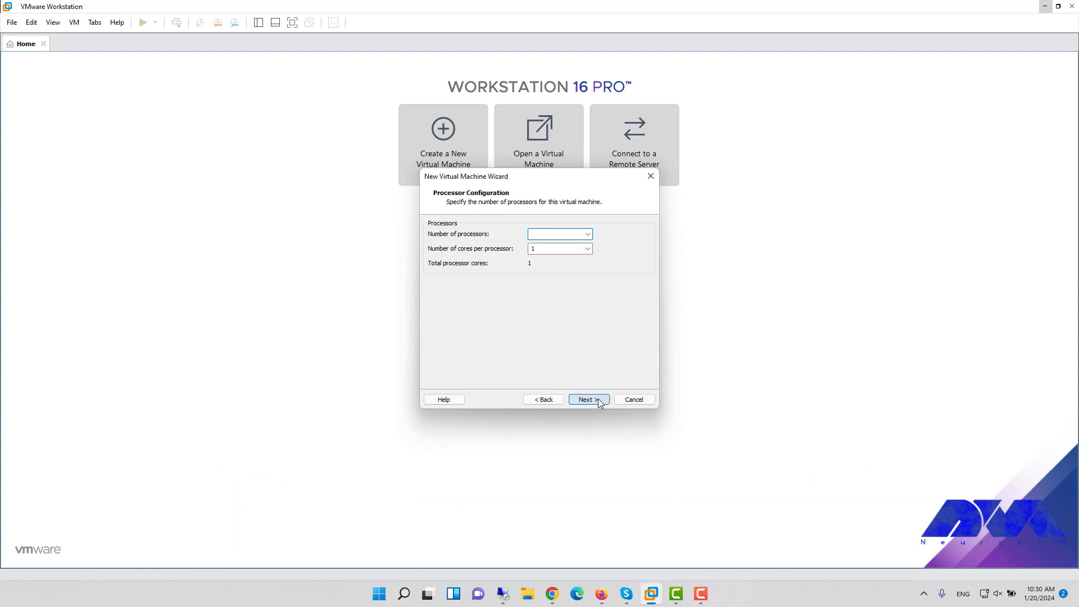
Accept the default processor configuration and allocate 2048 MB of memory to the virtual machine
click(598, 400)
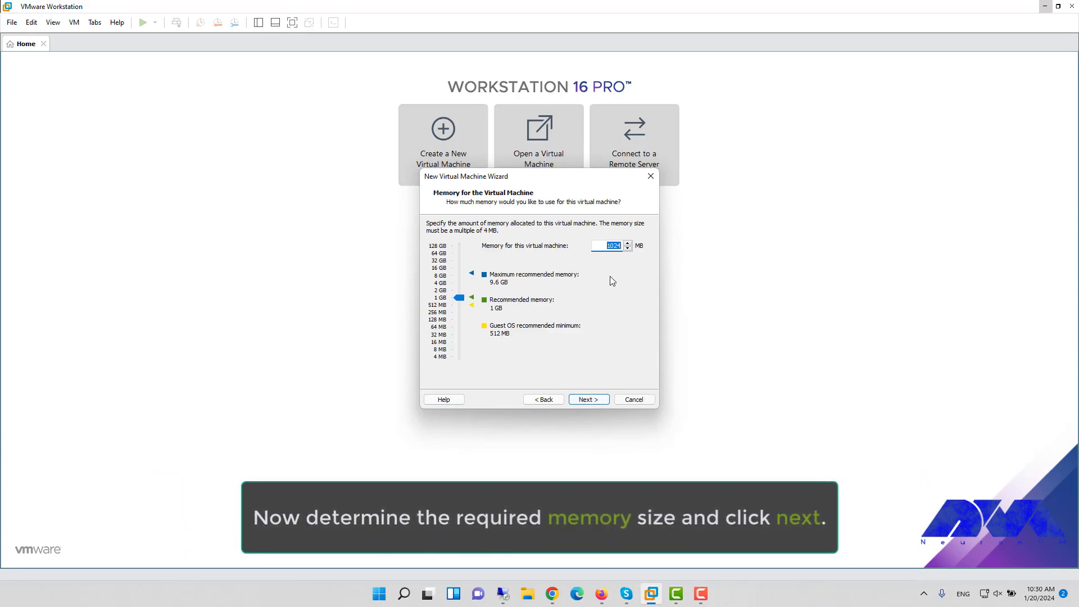
text(2048)
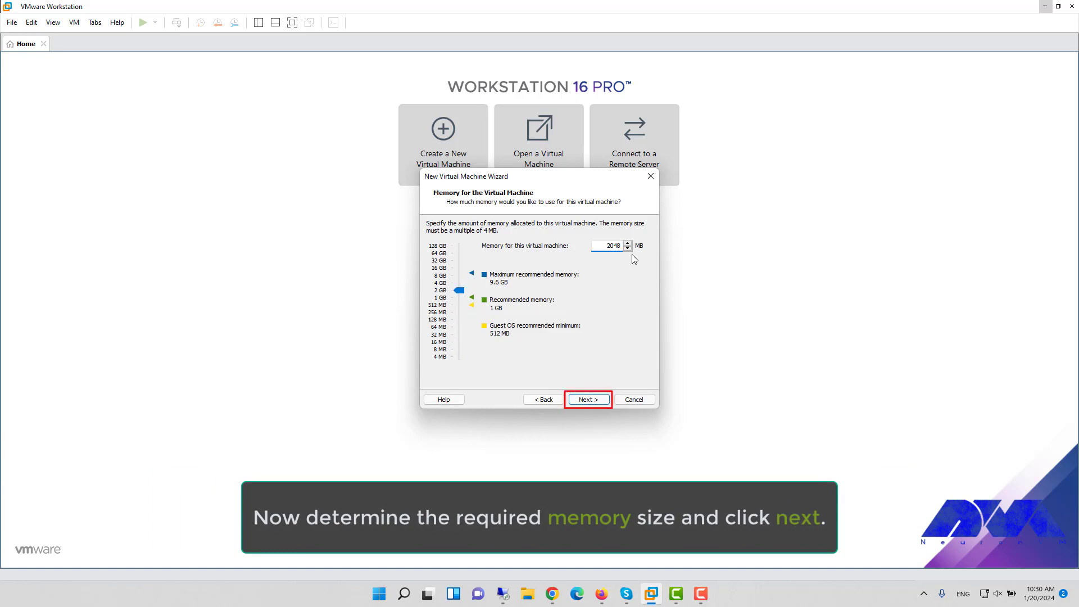
click(589, 399)
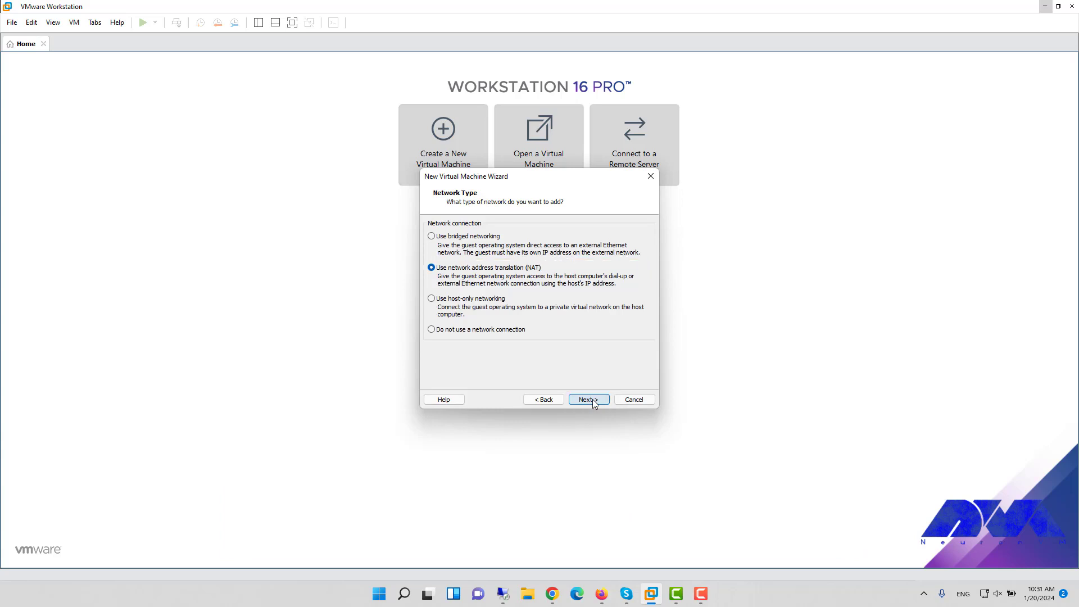
Accept NAT networking, the LSI Logic controller and the SCSI disk type, and choose to create a new virtual disk
click(592, 400)
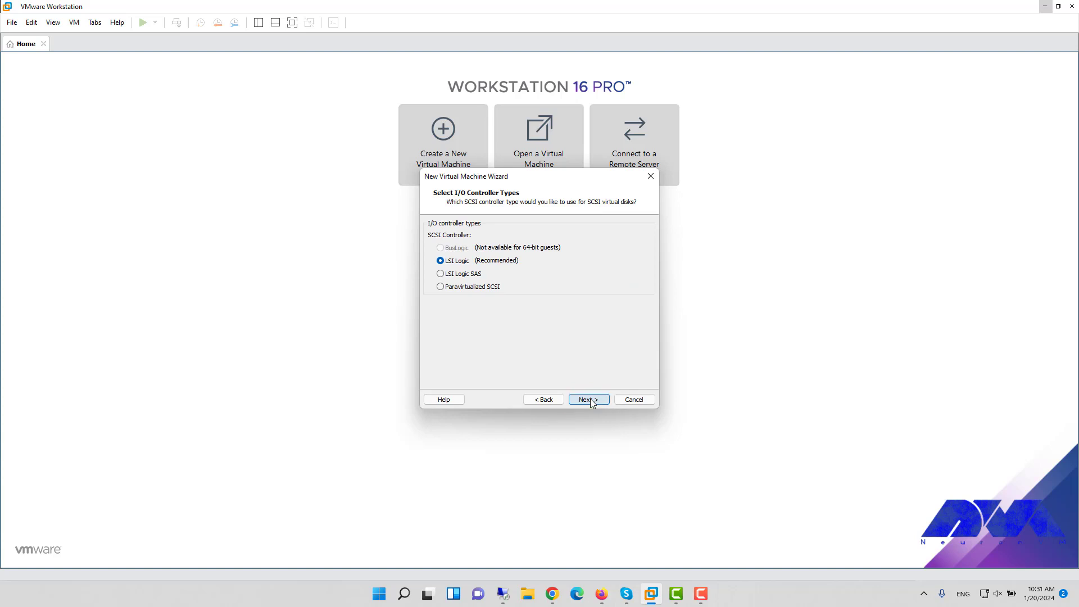
click(590, 401)
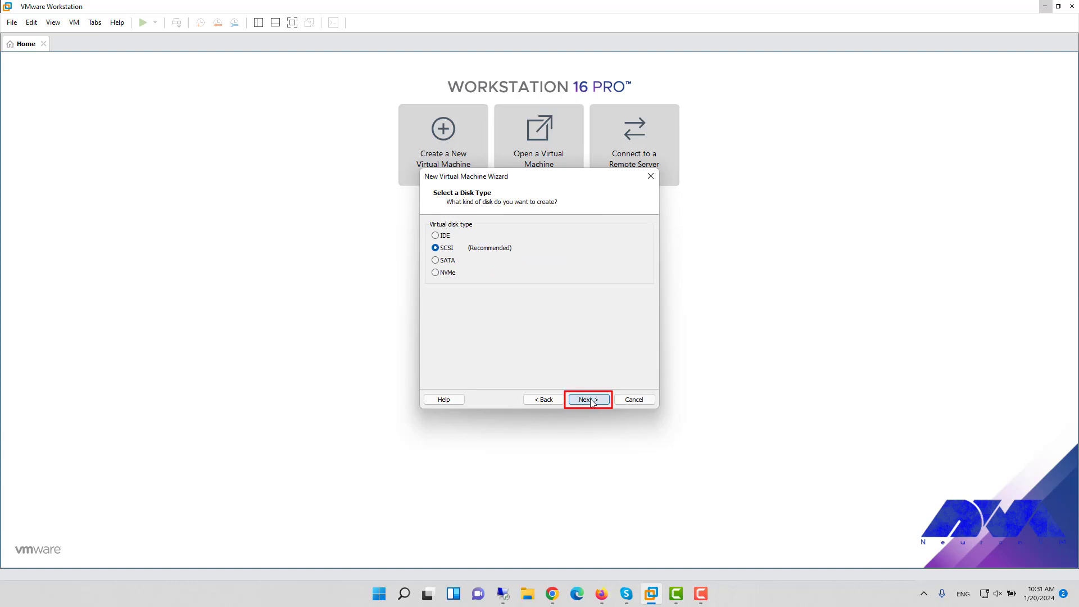
click(590, 401)
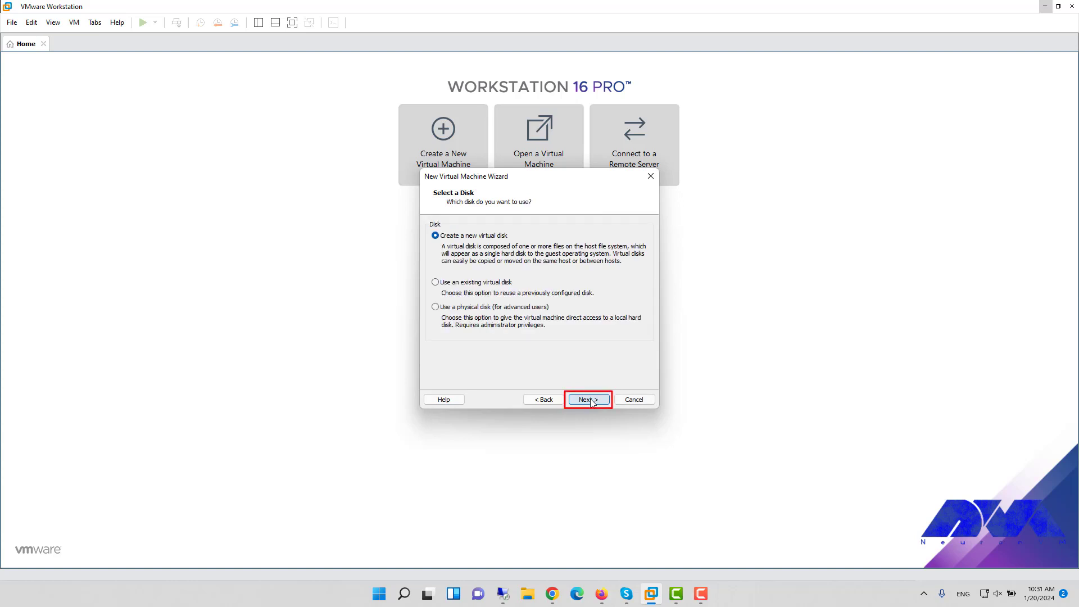
click(590, 400)
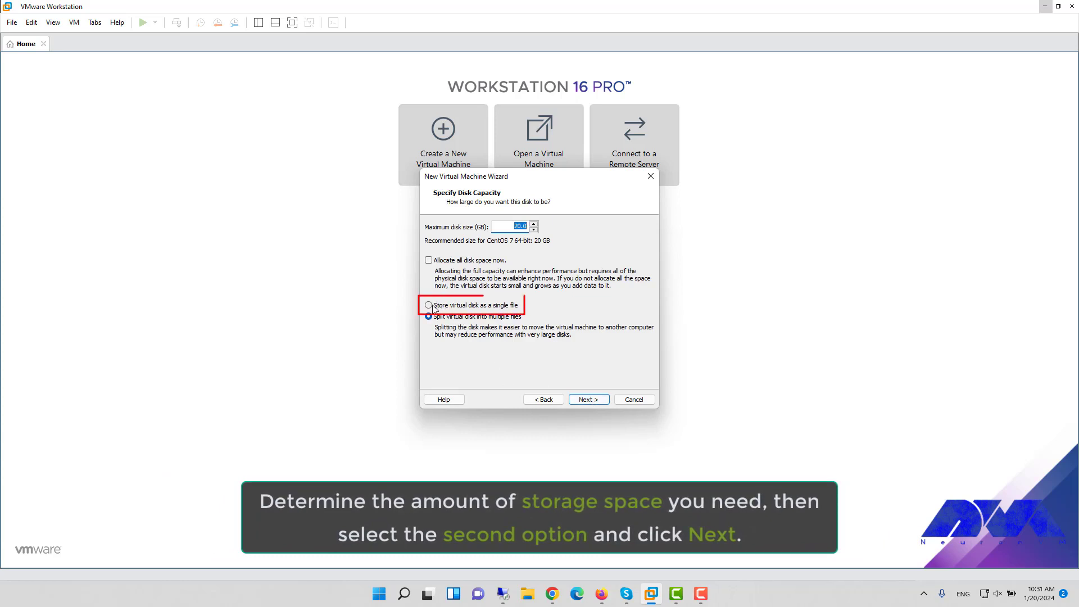
Store the 20 GB virtual disk as a single file named CentOS 7.vmdk
click(475, 306)
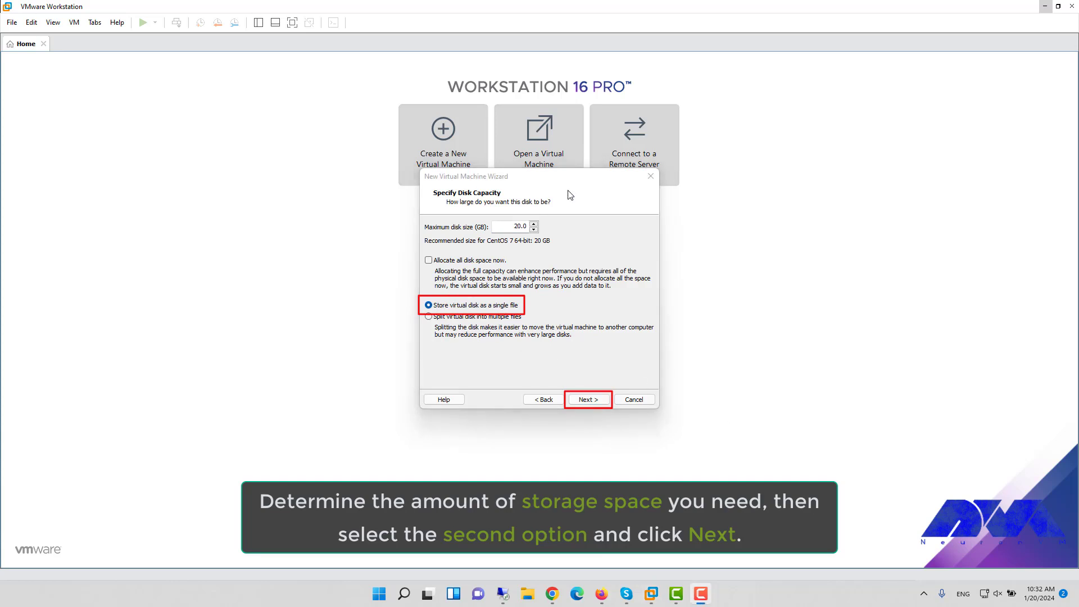
click(584, 182)
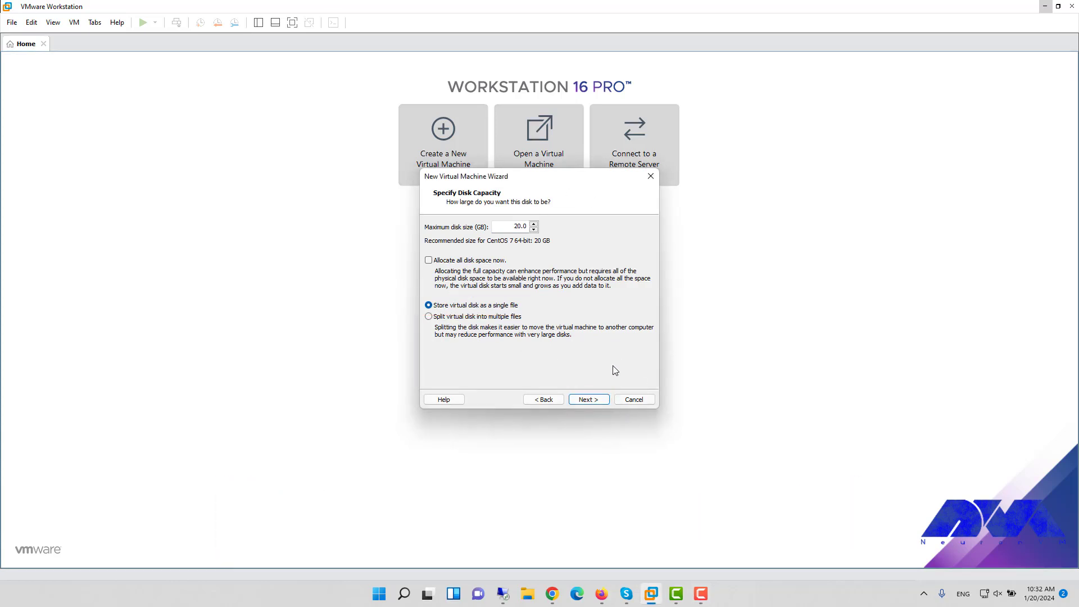
click(588, 401)
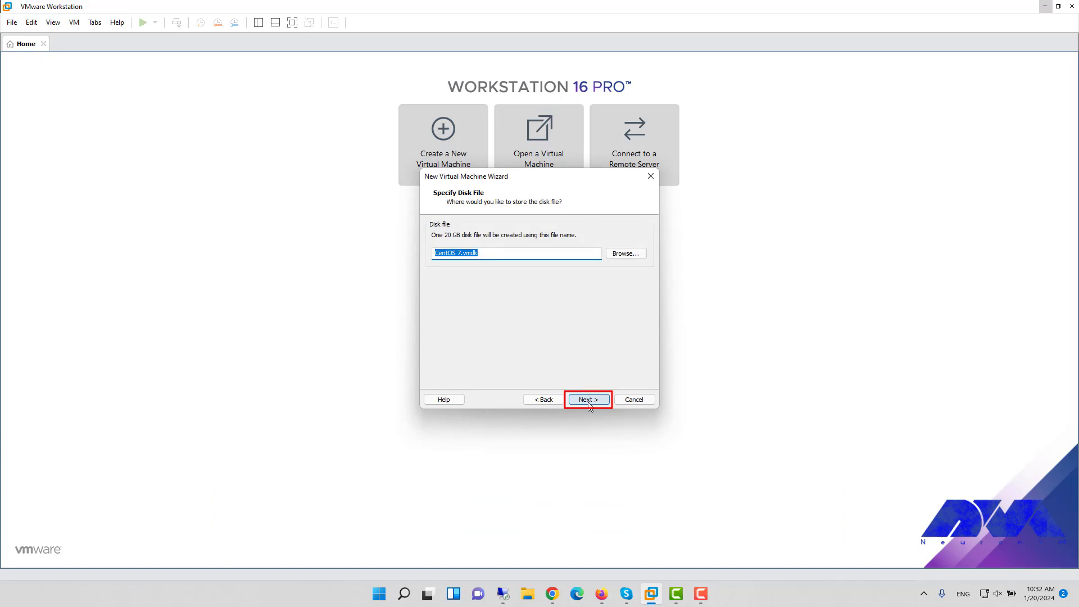
click(588, 400)
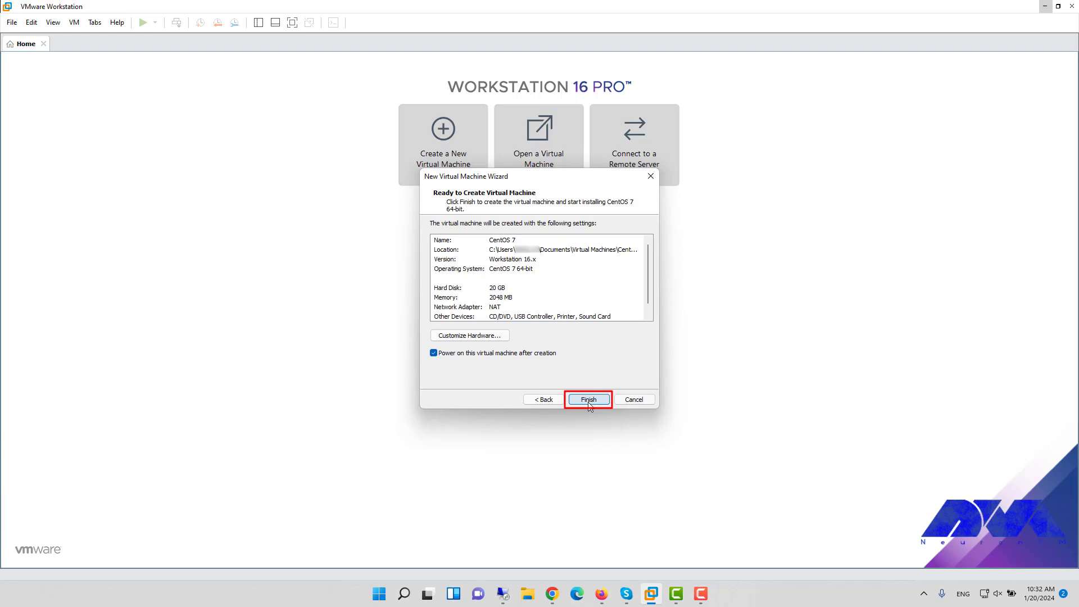
Create and power on the virtual machine, and boot it with the option Test this media & install CentOS 7
click(589, 400)
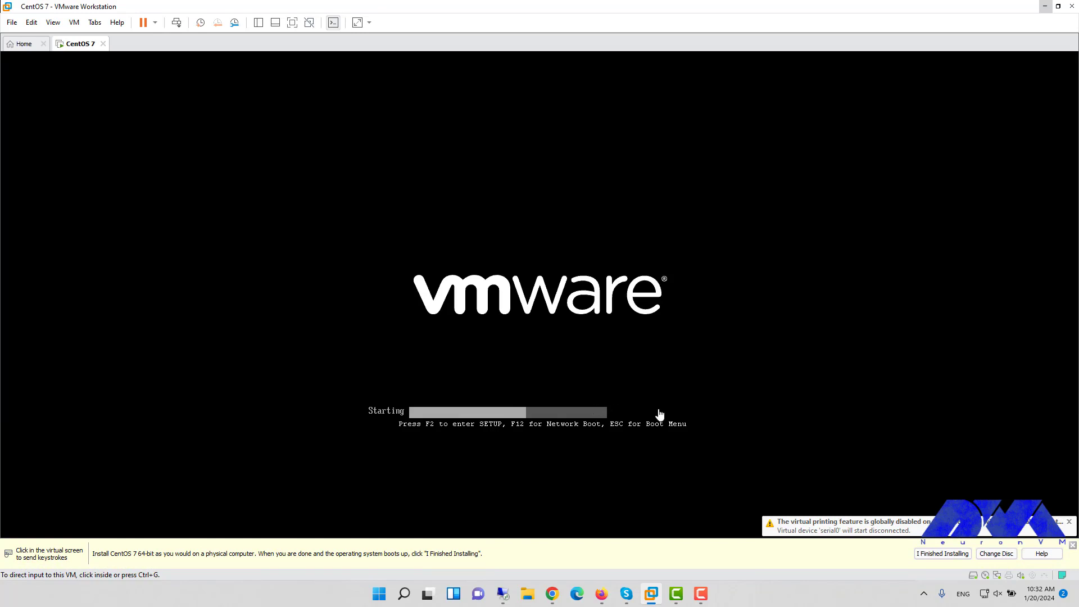
click(936, 559)
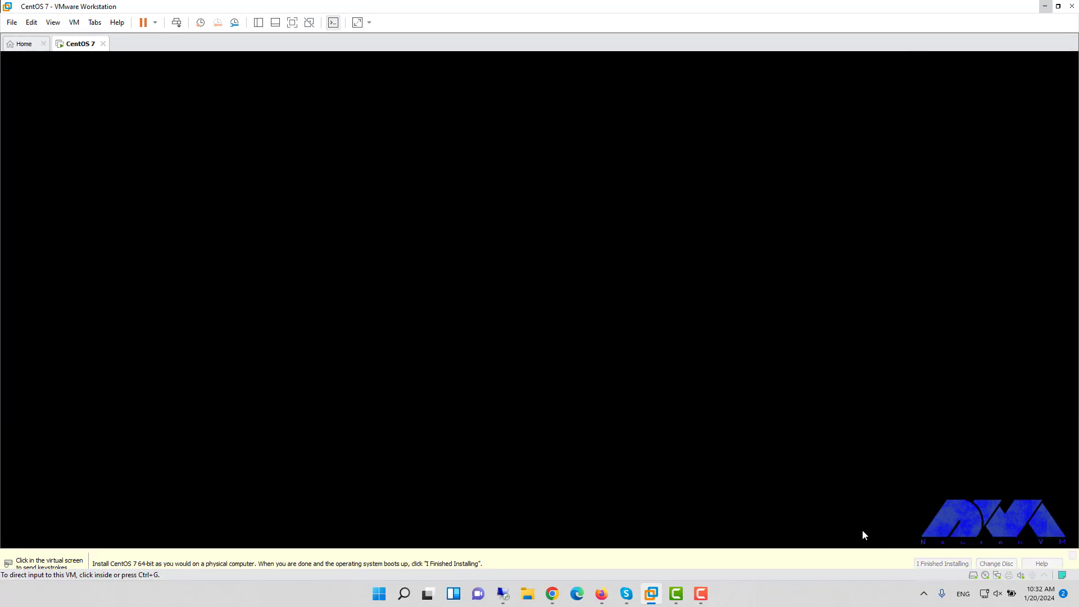
click(807, 487)
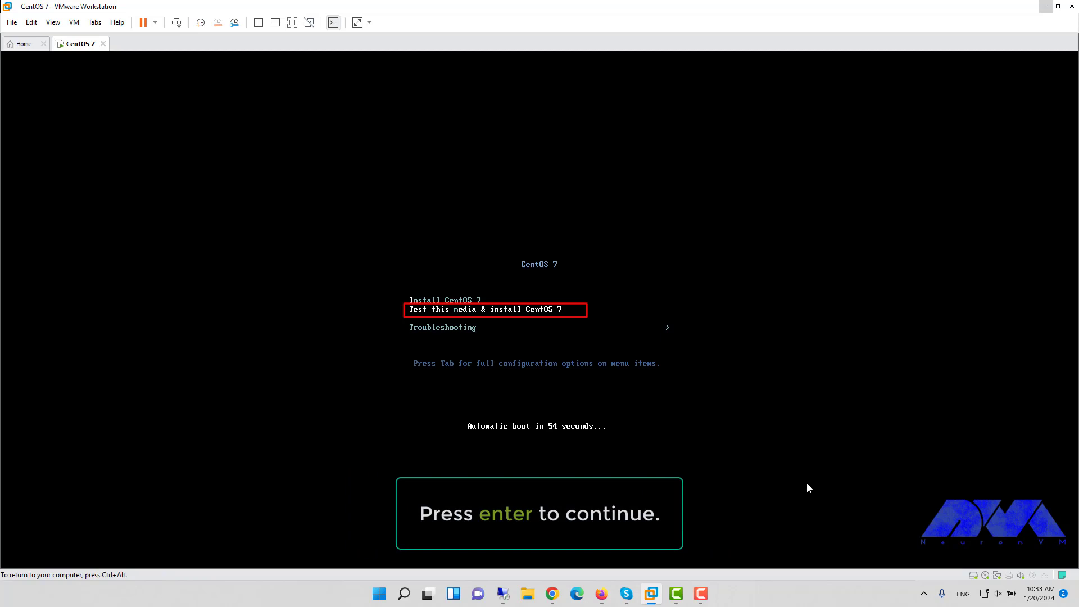
key(Return)
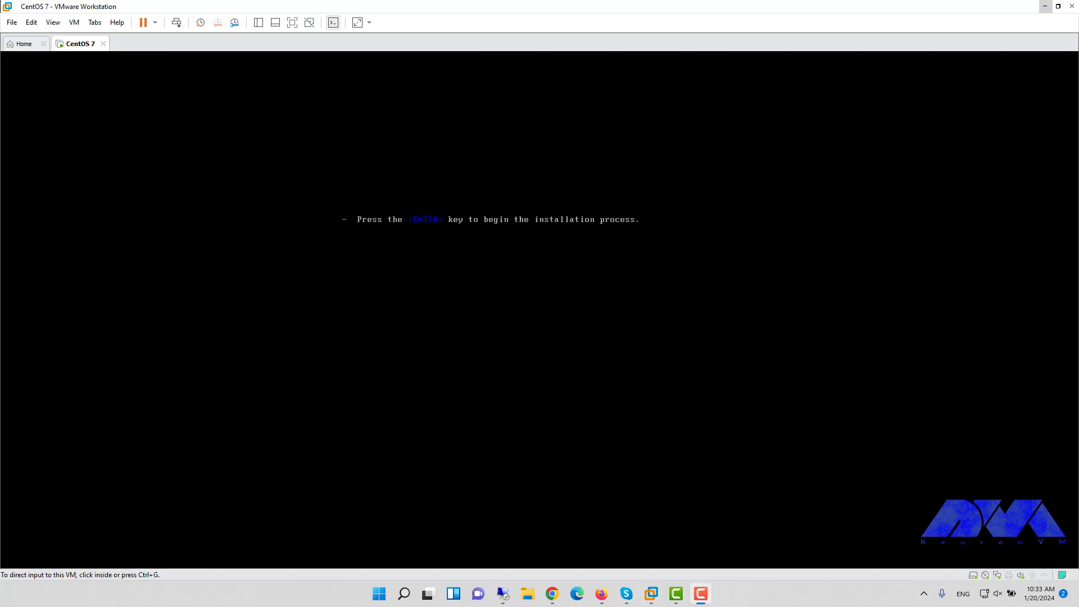
click(775, 460)
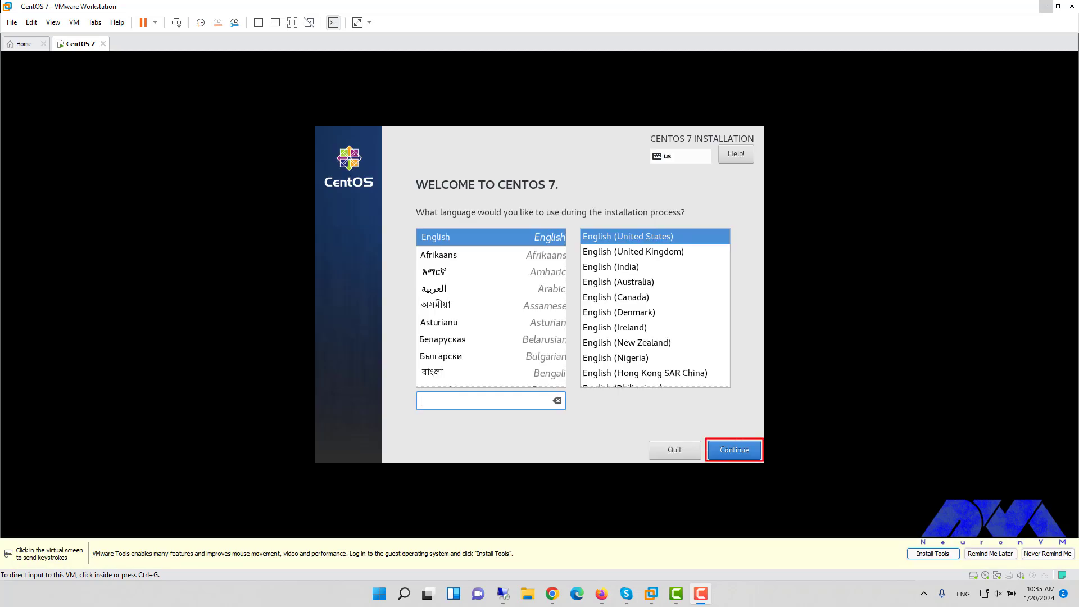
Postpone the VMware Tools reminder and accept English (United States) as the installation language
click(991, 554)
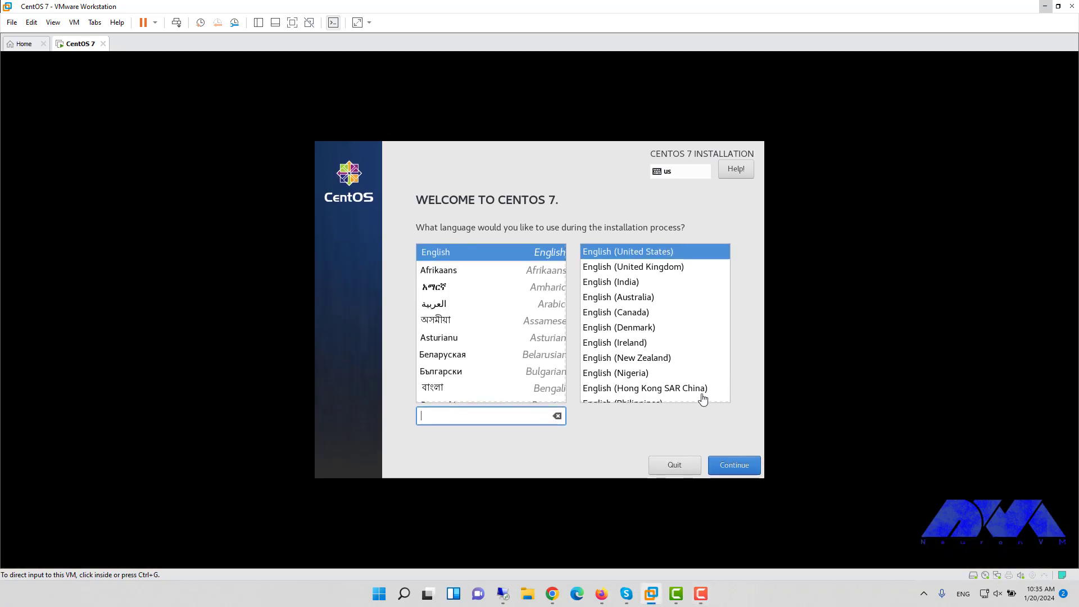
click(713, 464)
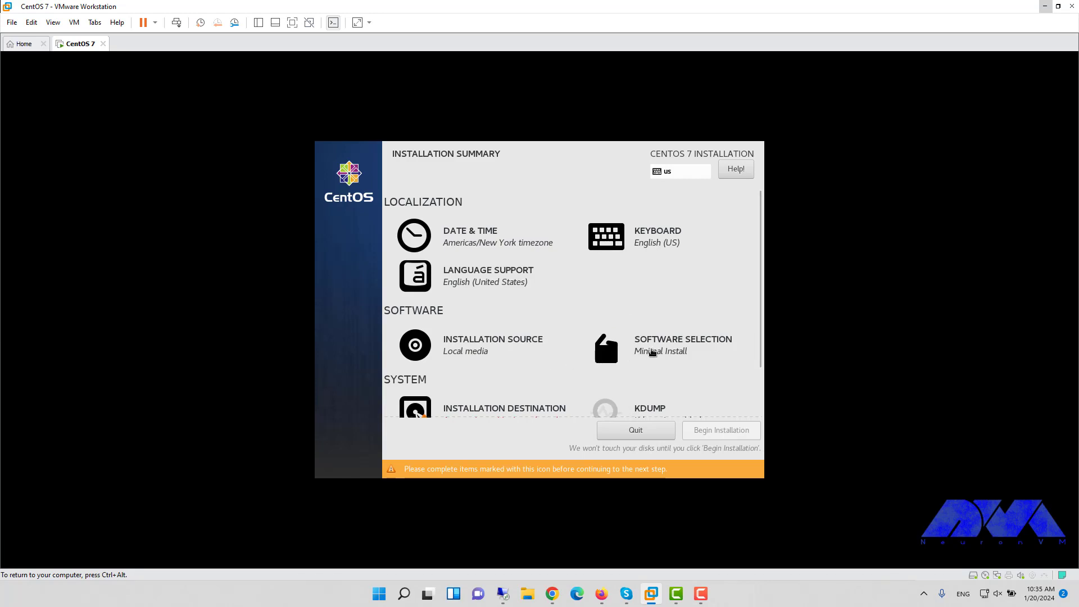
Choose GNOME Desktop as the base environment and include every listed add-on except Smart Card Support
click(651, 352)
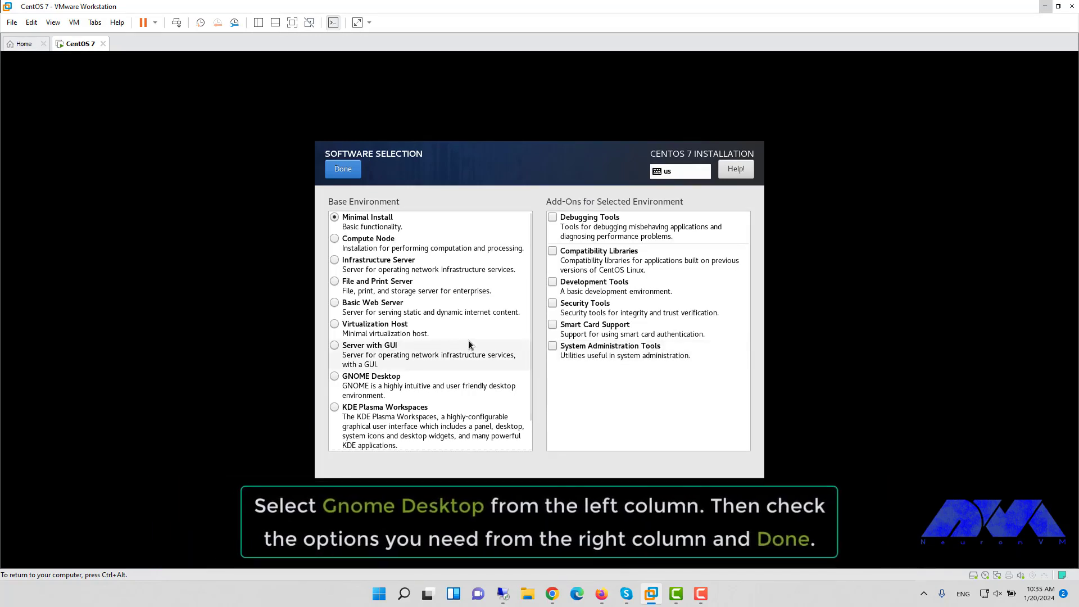
click(333, 377)
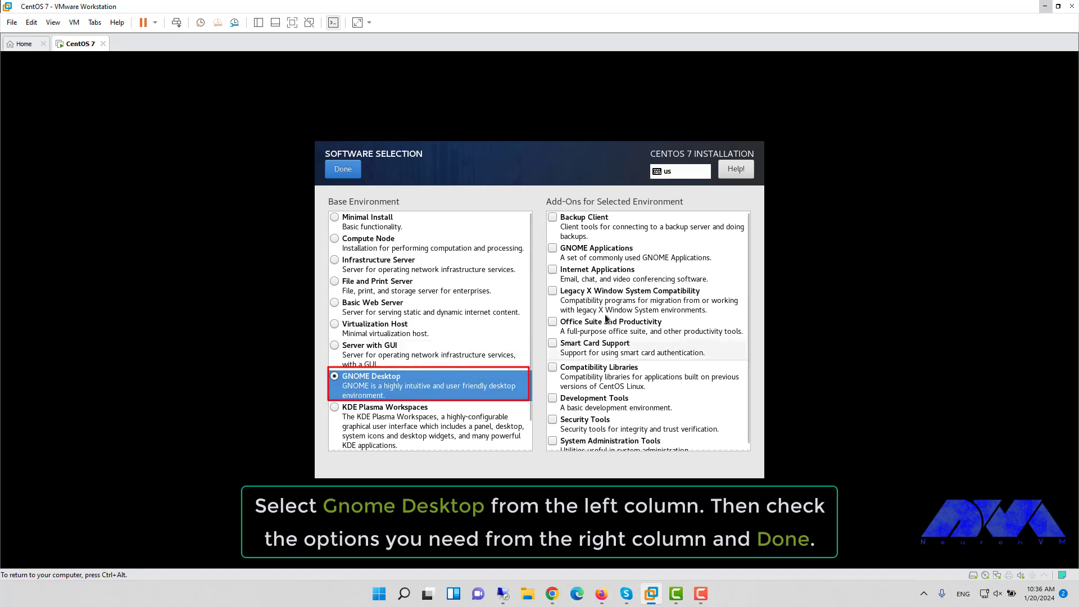
click(552, 217)
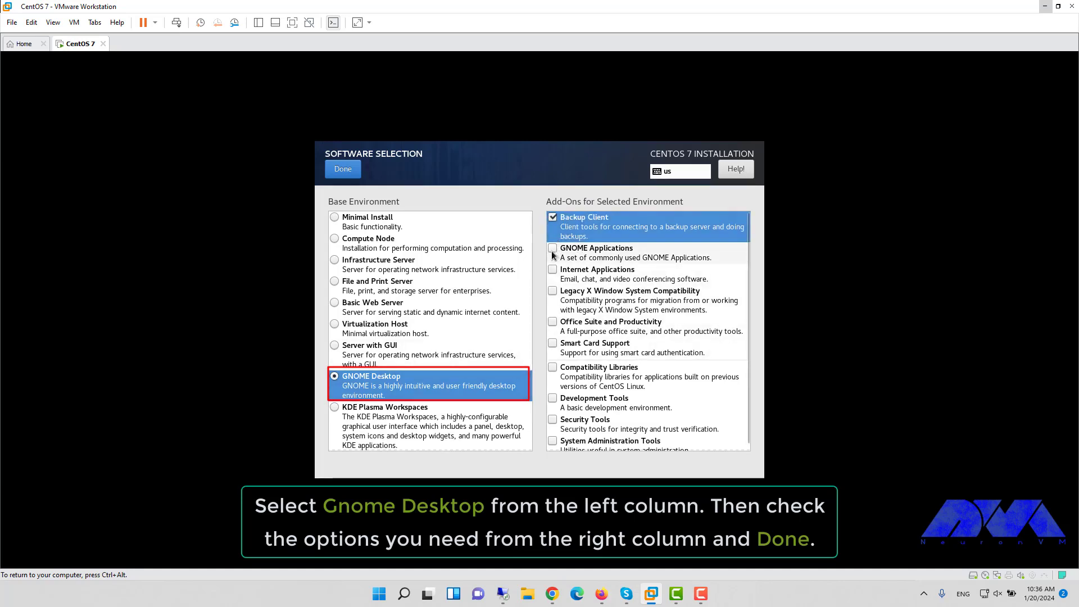
click(553, 253)
click(553, 273)
click(553, 306)
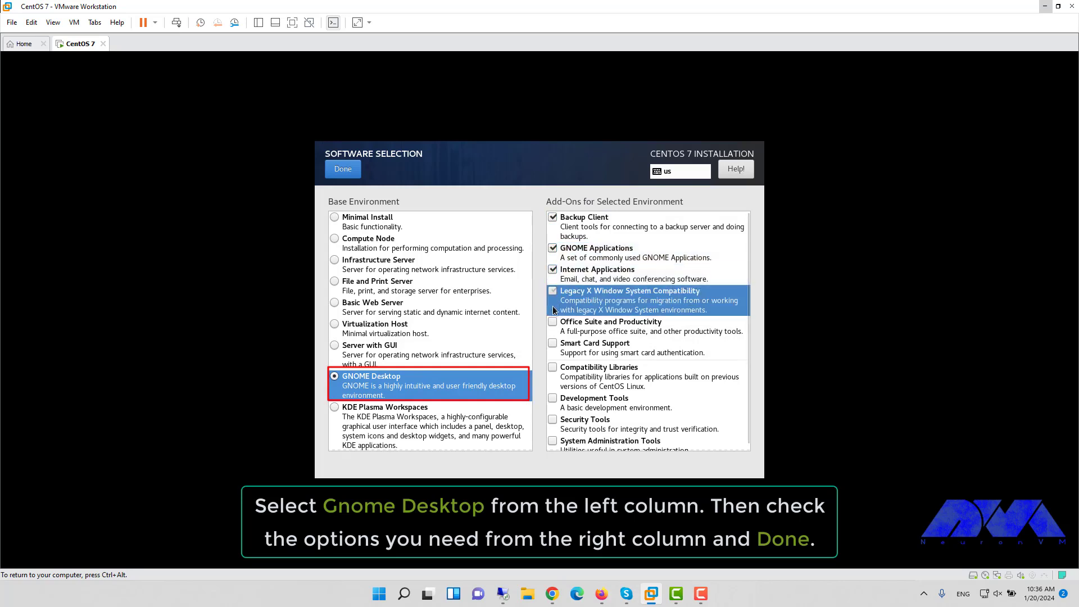
click(552, 323)
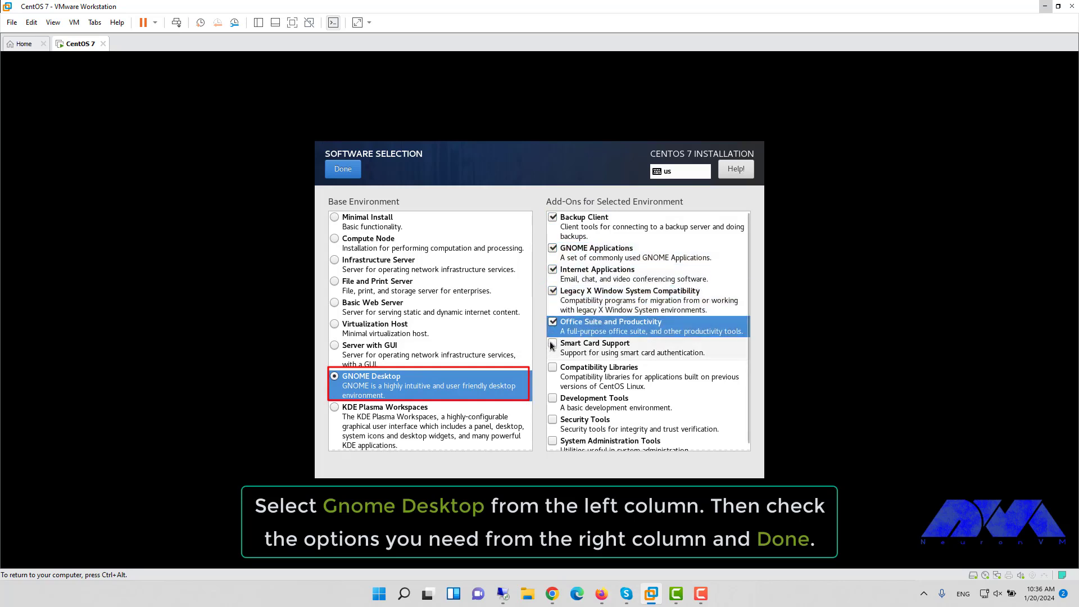
click(552, 367)
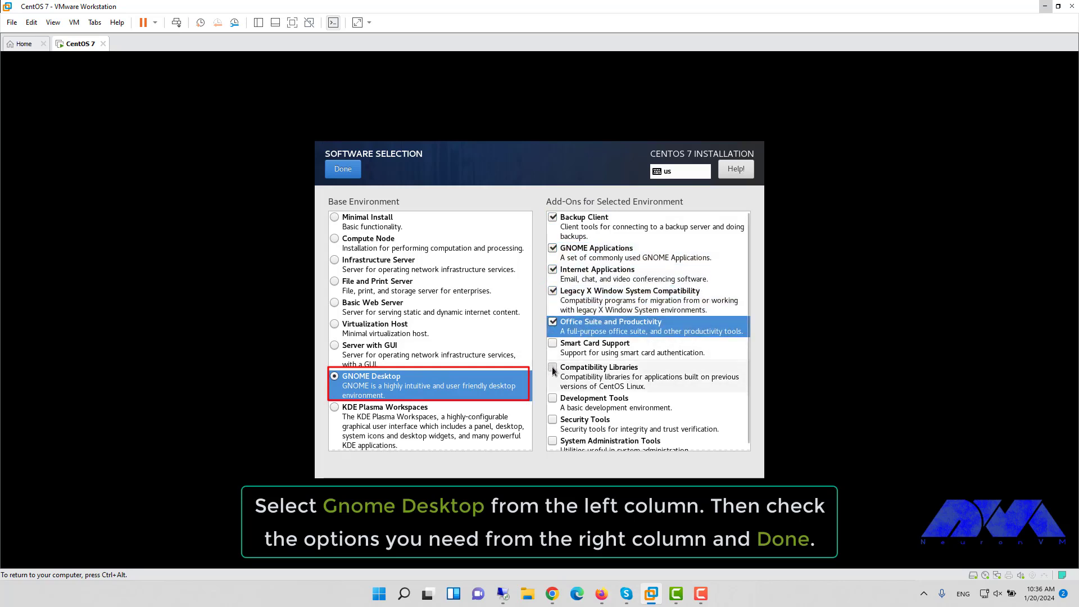
click(553, 400)
click(553, 421)
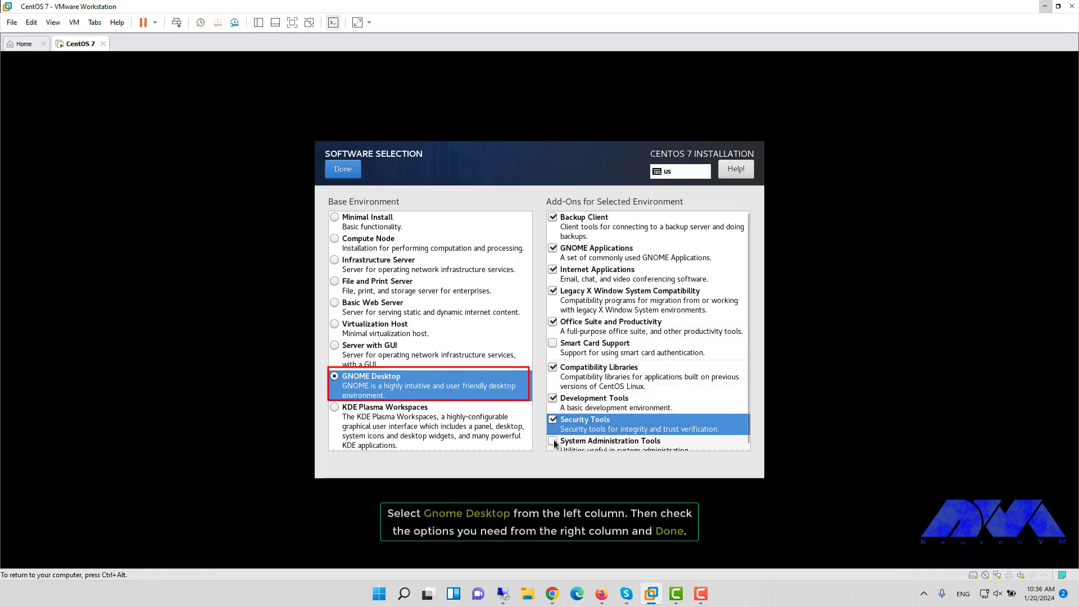
click(554, 443)
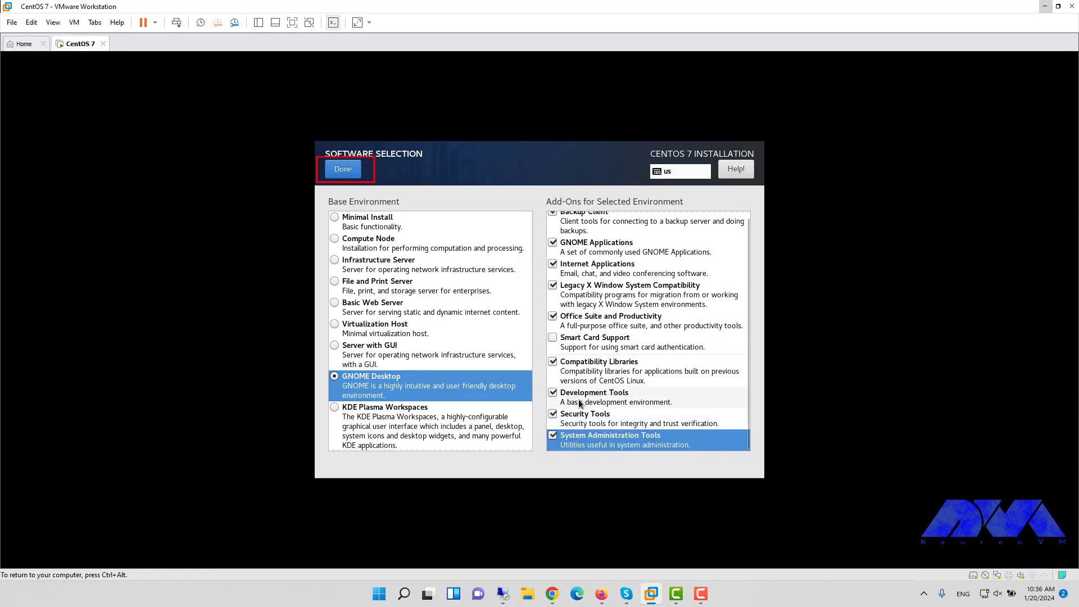
click(343, 169)
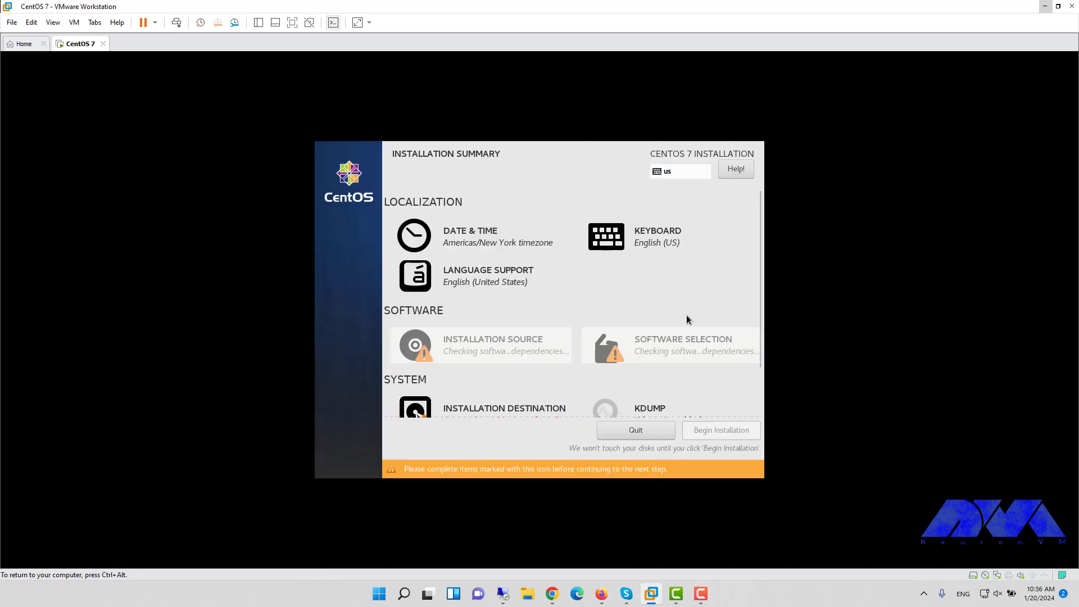
Accept the 20 GiB VMware virtual disk with automatically configured partitioning as the installation destination
scroll(687, 319, down, 2)
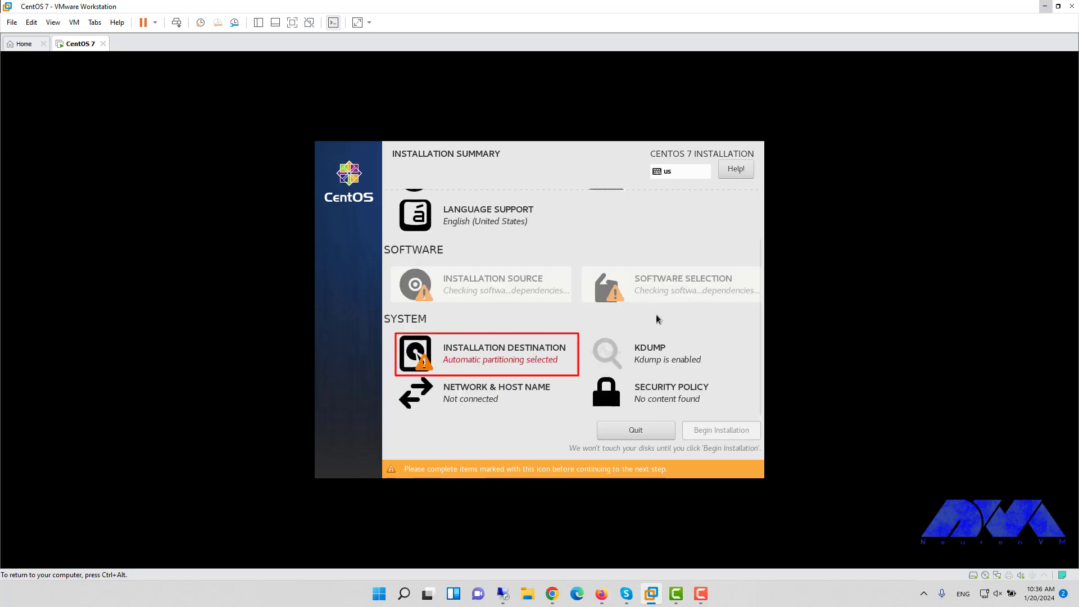
click(495, 356)
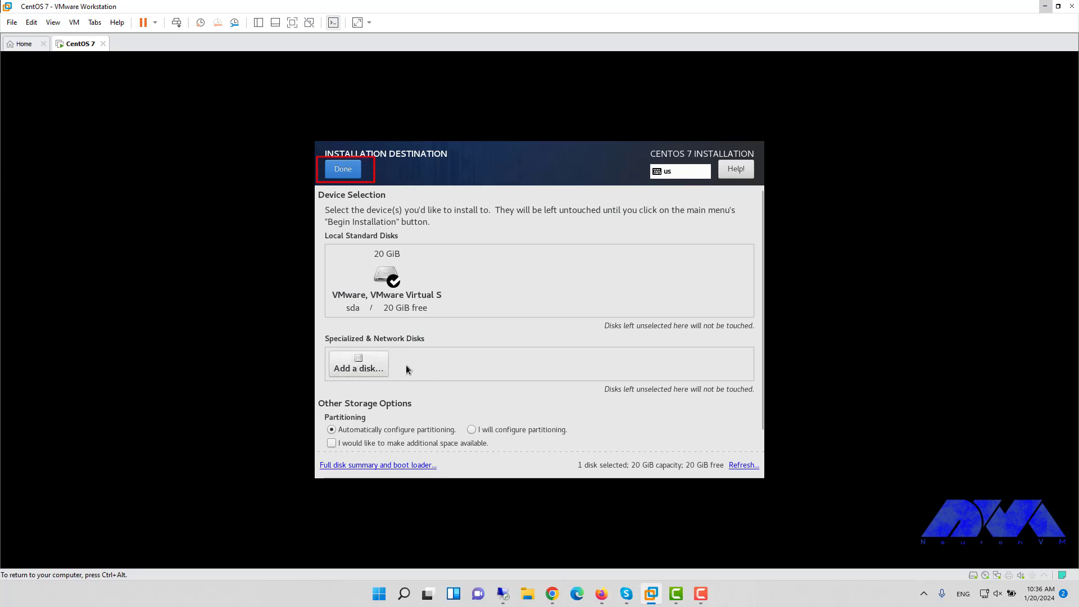
click(336, 174)
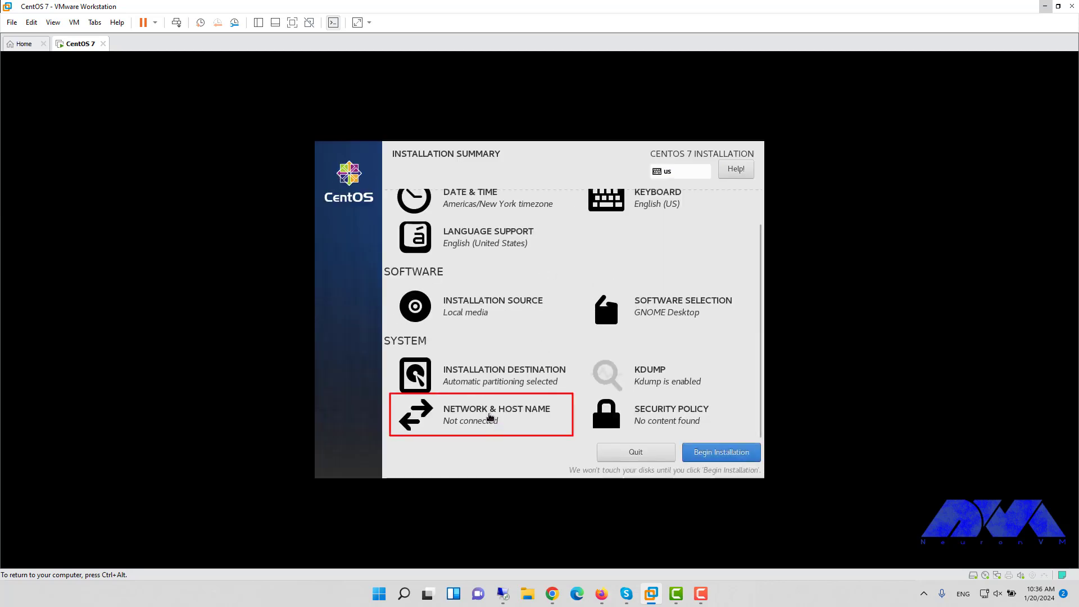
Review the network and host name settings without changing them, and begin the installation
click(490, 417)
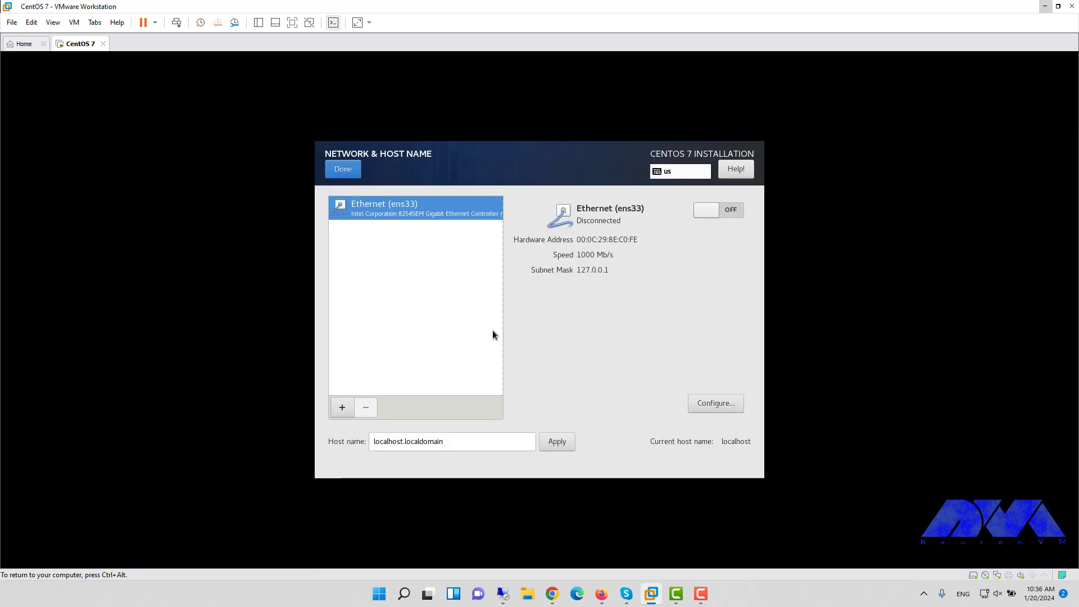
click(345, 173)
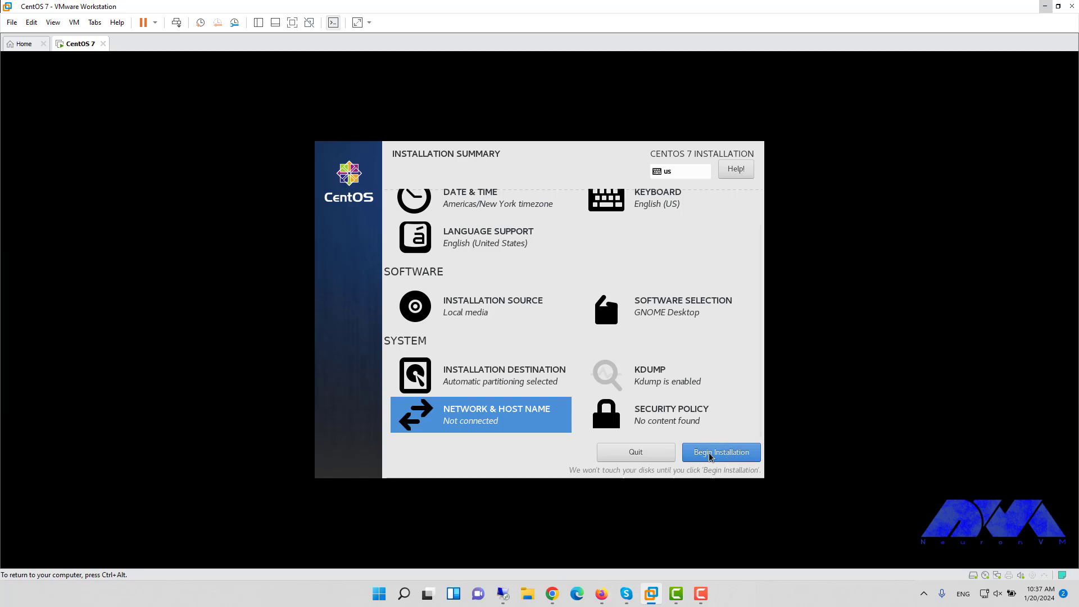
click(725, 457)
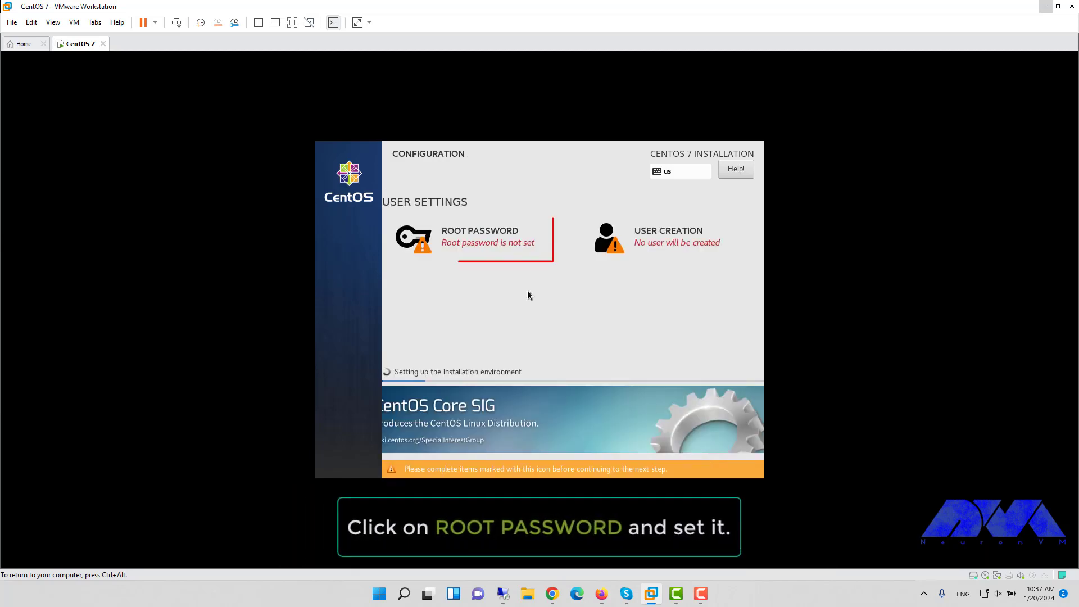
Set the root password for the new system, entering and confirming it
click(477, 243)
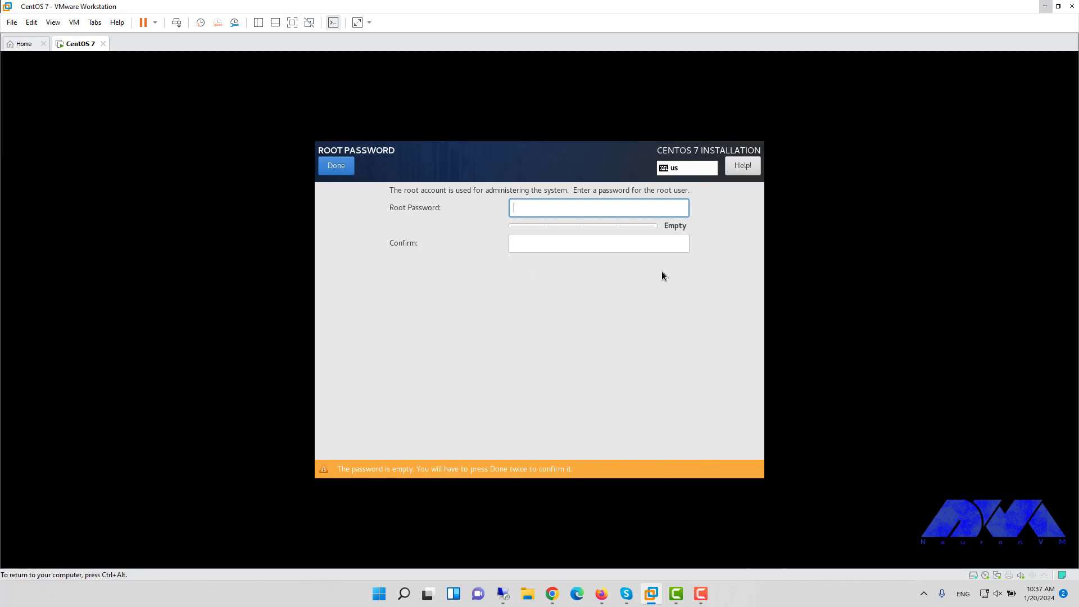
text(••••••••••••)
key(Tab)
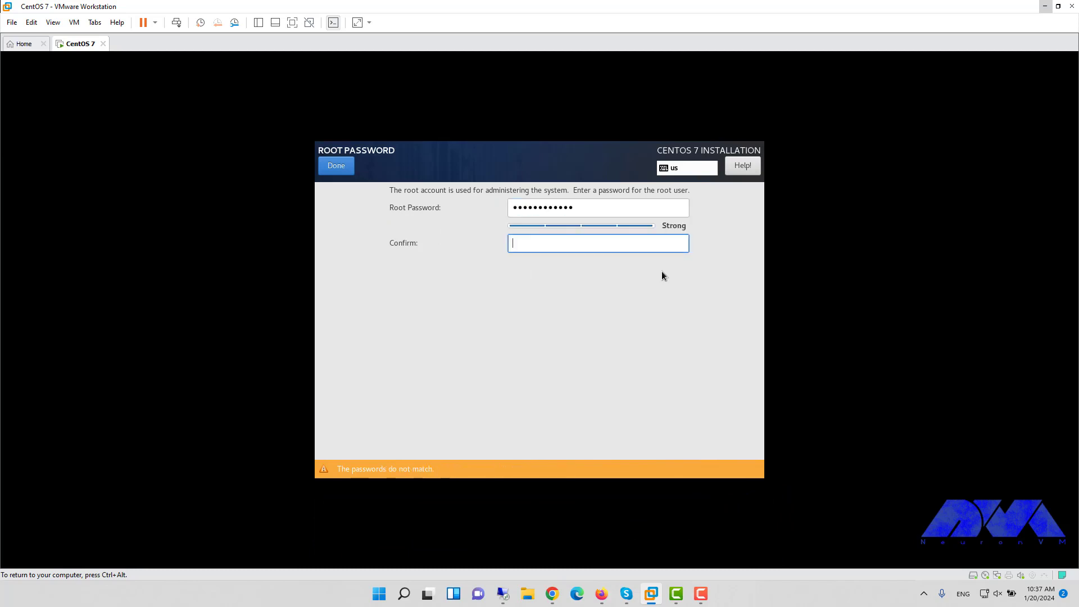
text(••••••••••••)
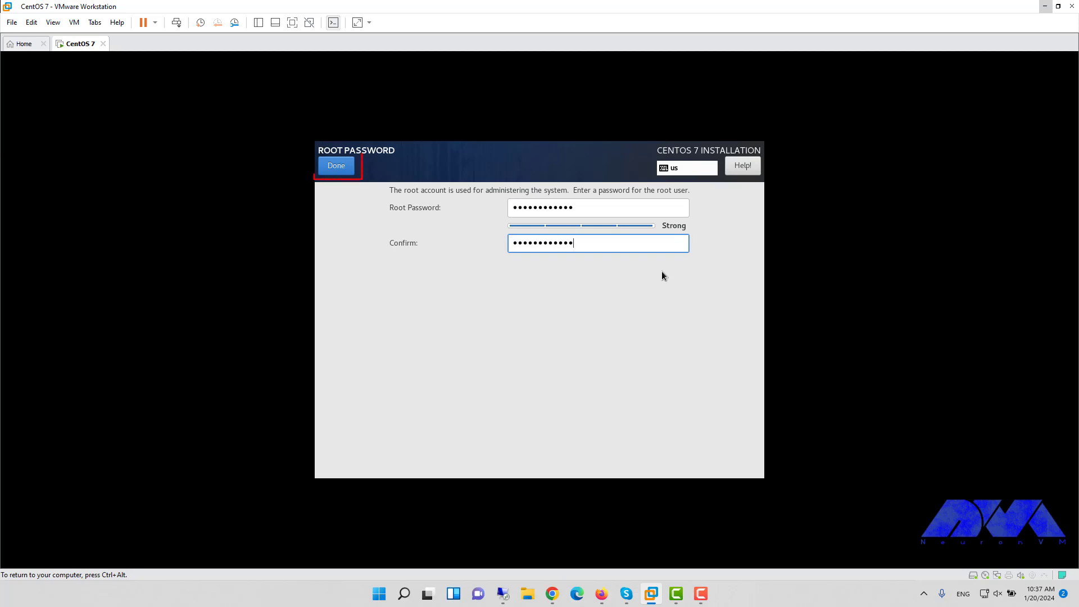
click(336, 165)
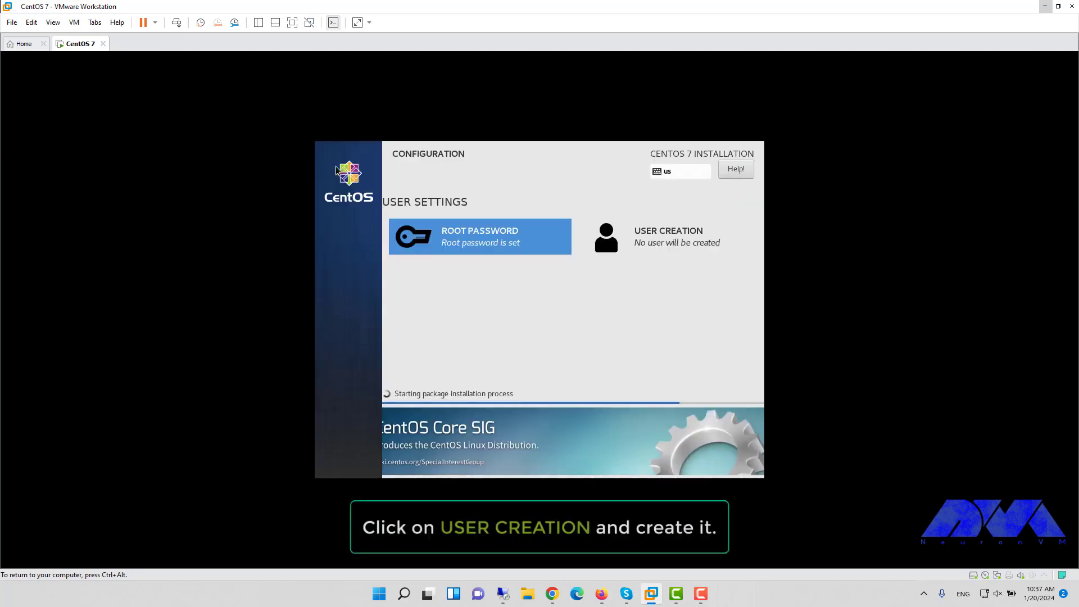
Start a new user account with the full name neuronvm and a separate user name, and make it an administrator
click(644, 242)
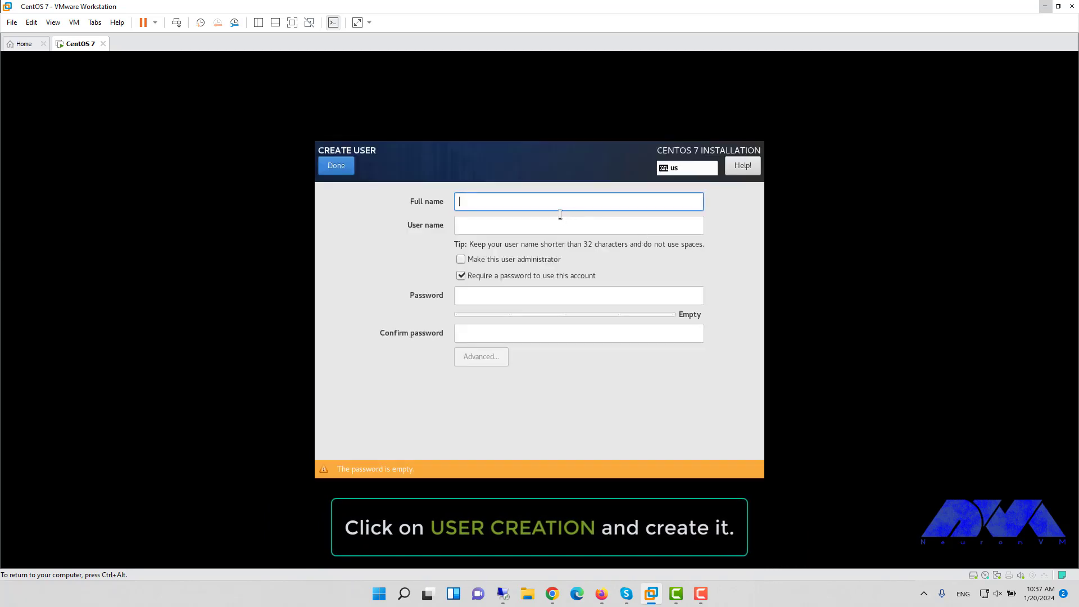
text(neuronvm)
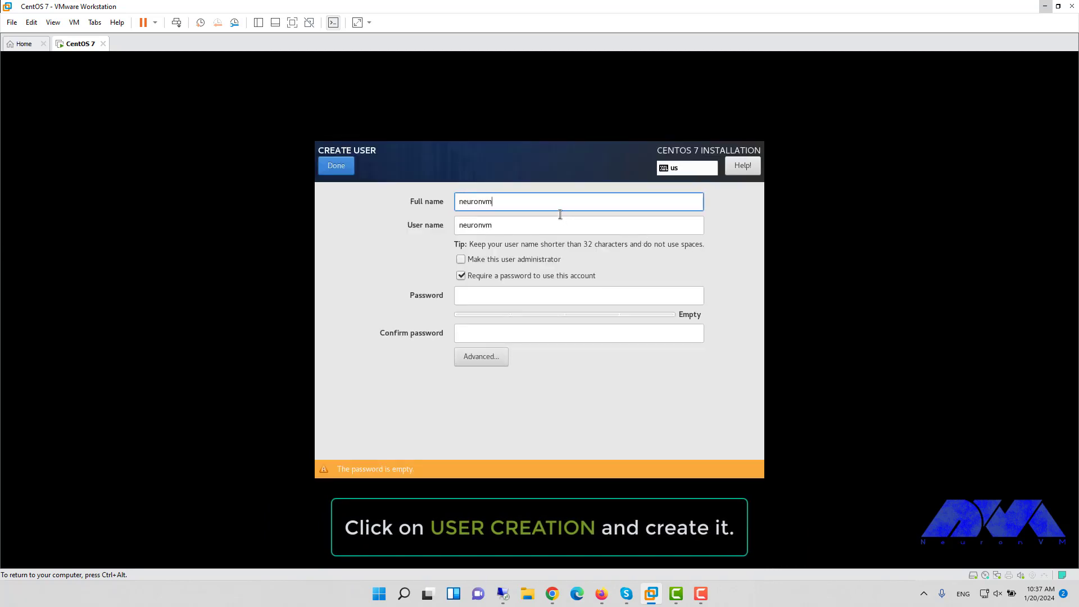
key(Tab)
text(jannso)
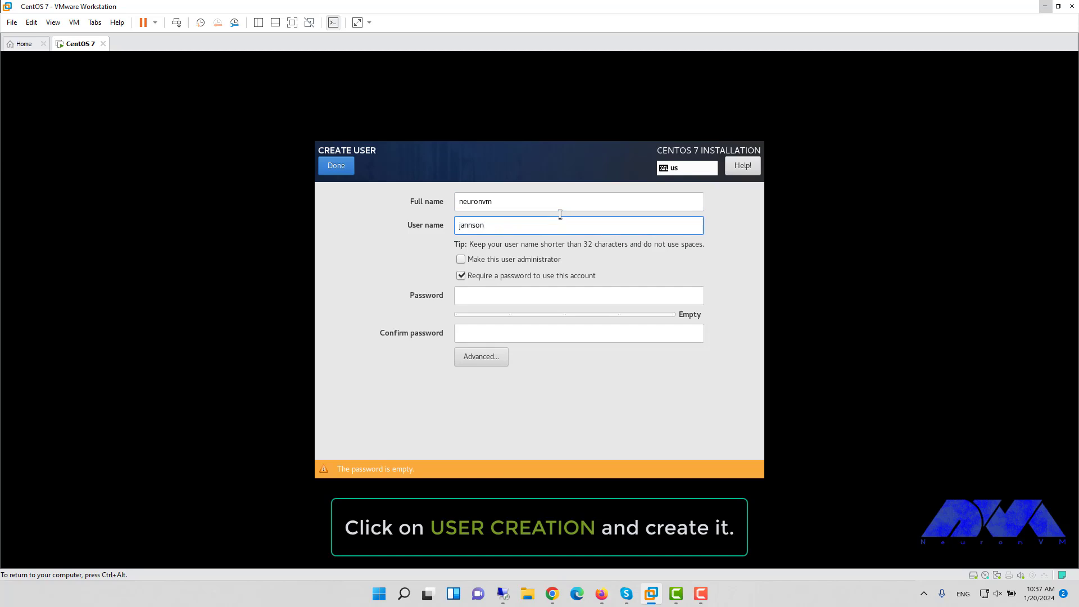
key(Tab)
key(Tab)
key(Tab)
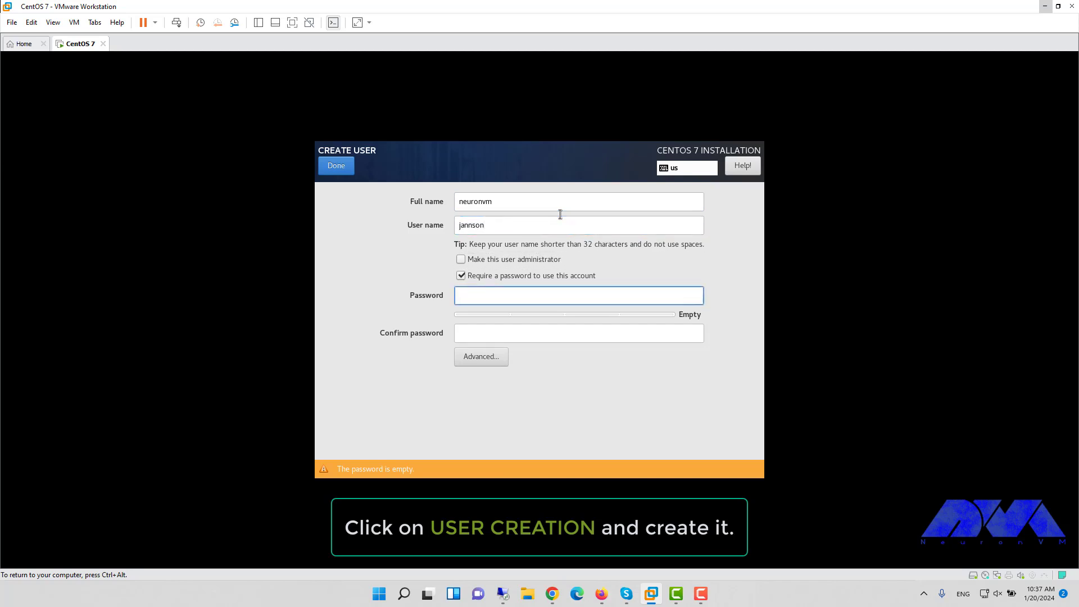
click(462, 260)
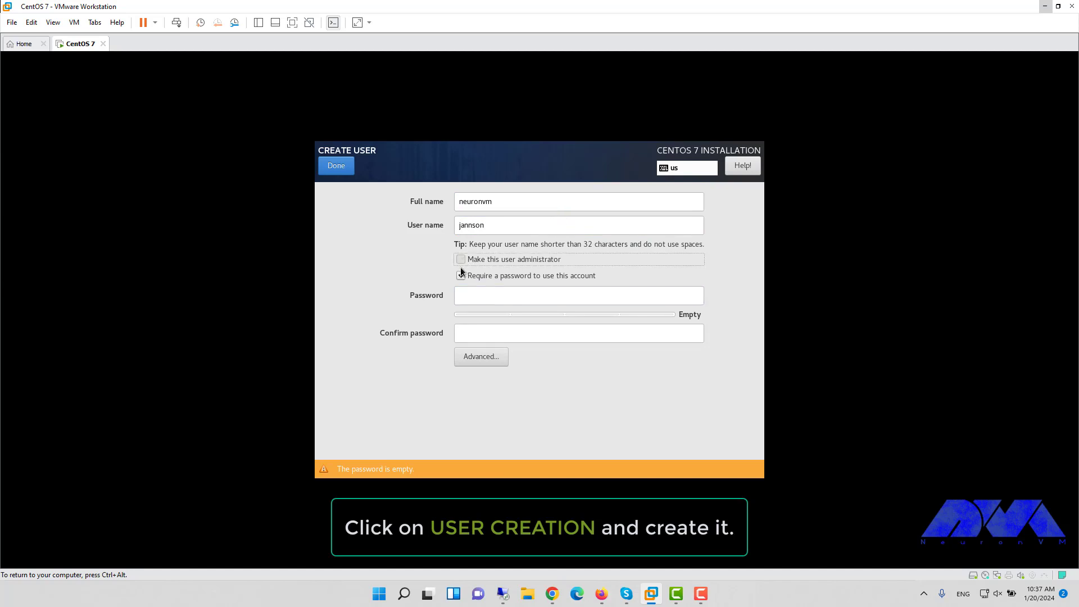
Enter and confirm the new user's account password and save the account
click(494, 297)
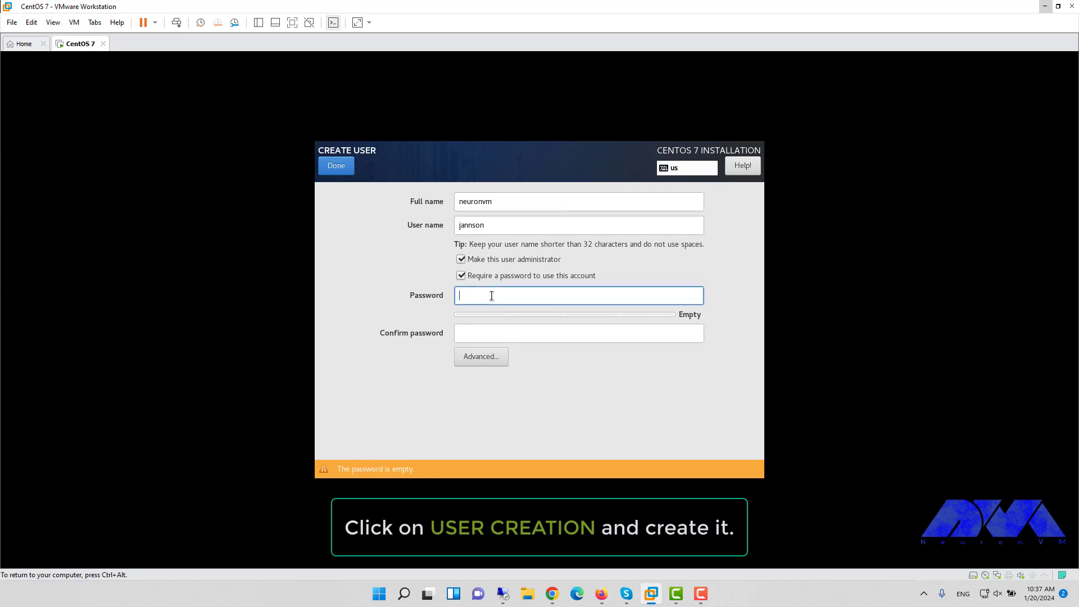
text(1)
text(••)
text(•••••••••)
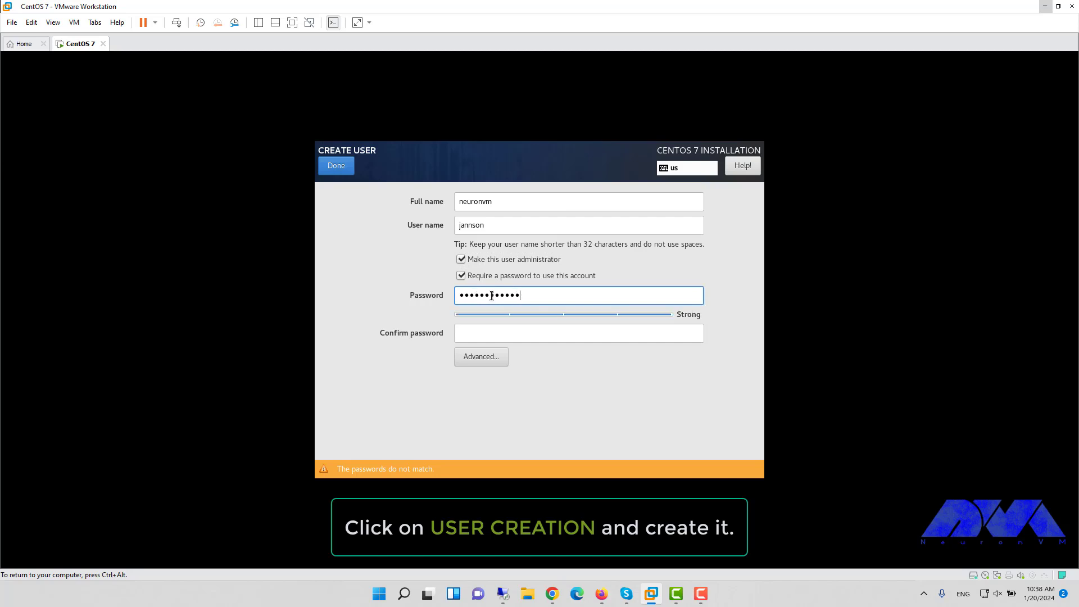
key(Tab)
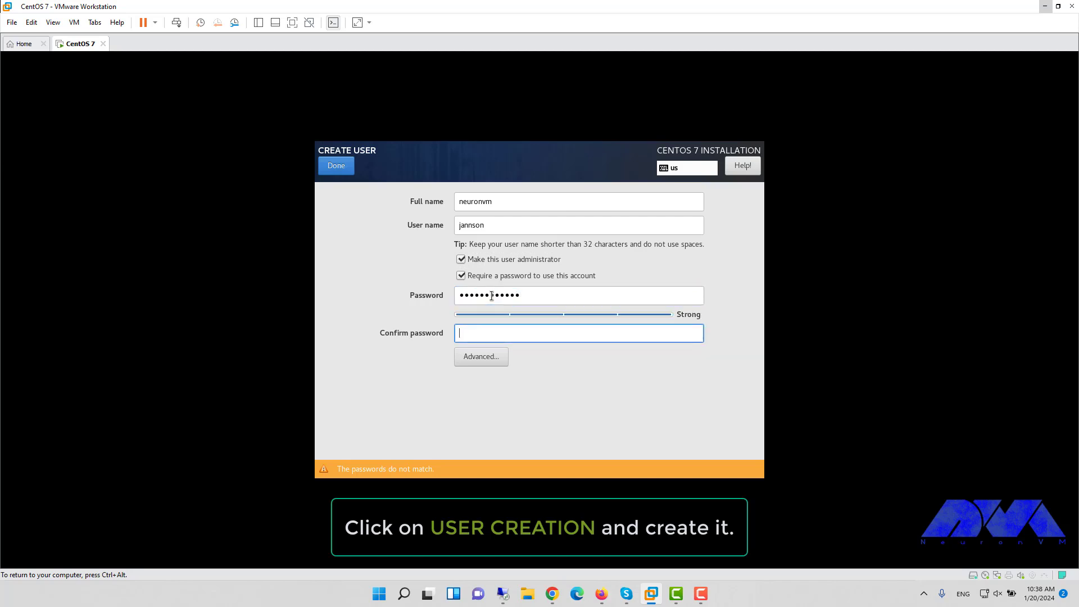
text(••••••••••••)
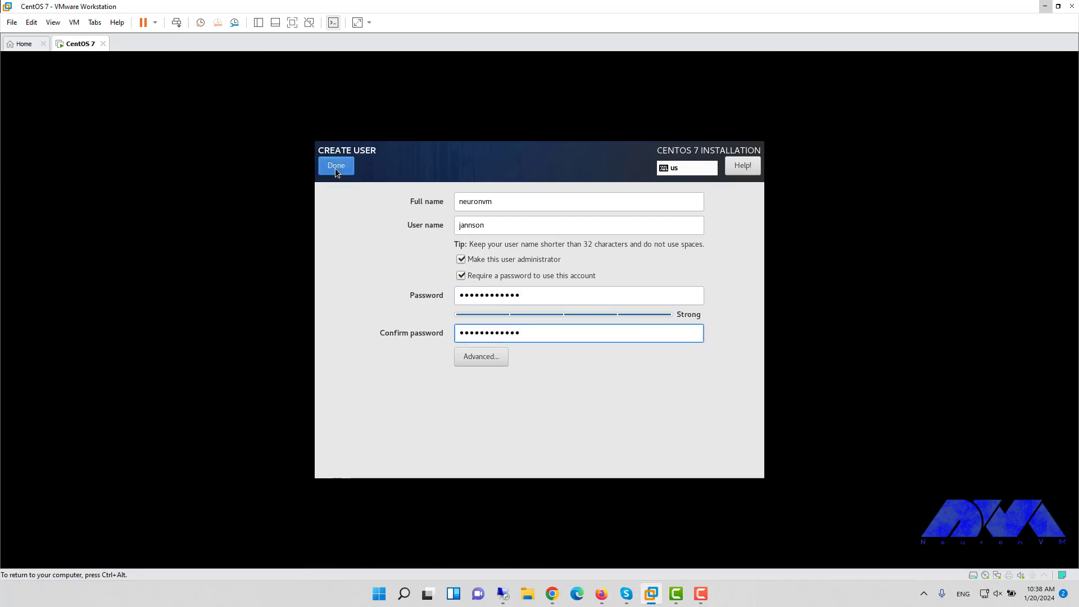
click(337, 166)
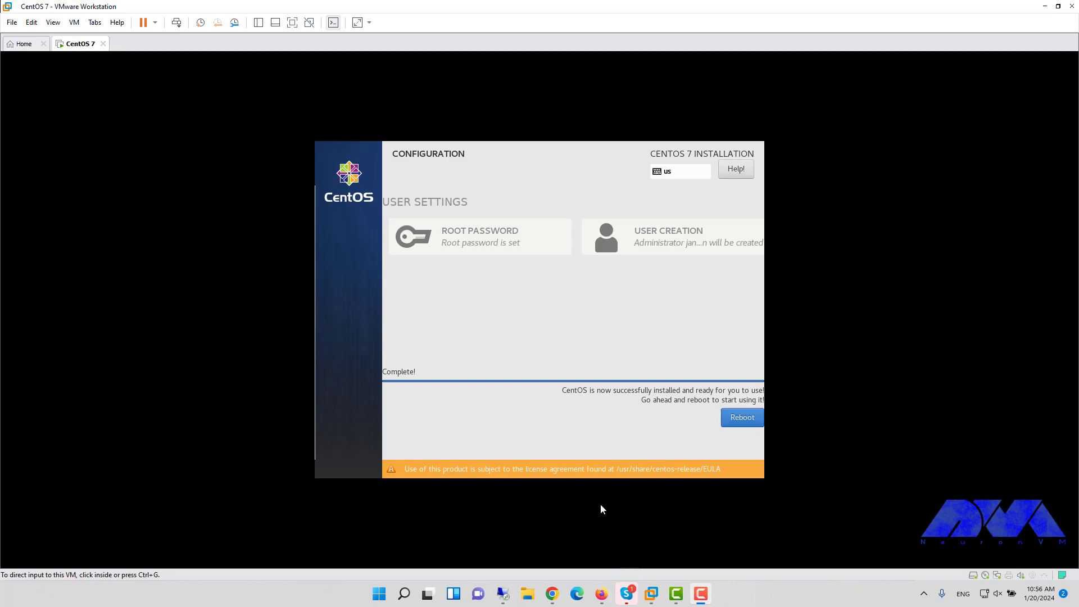
Reboot into the installed system with the boot entry CentOS Linux (3.10.0-1160.el7.x86_64) 7 (Core)
click(743, 417)
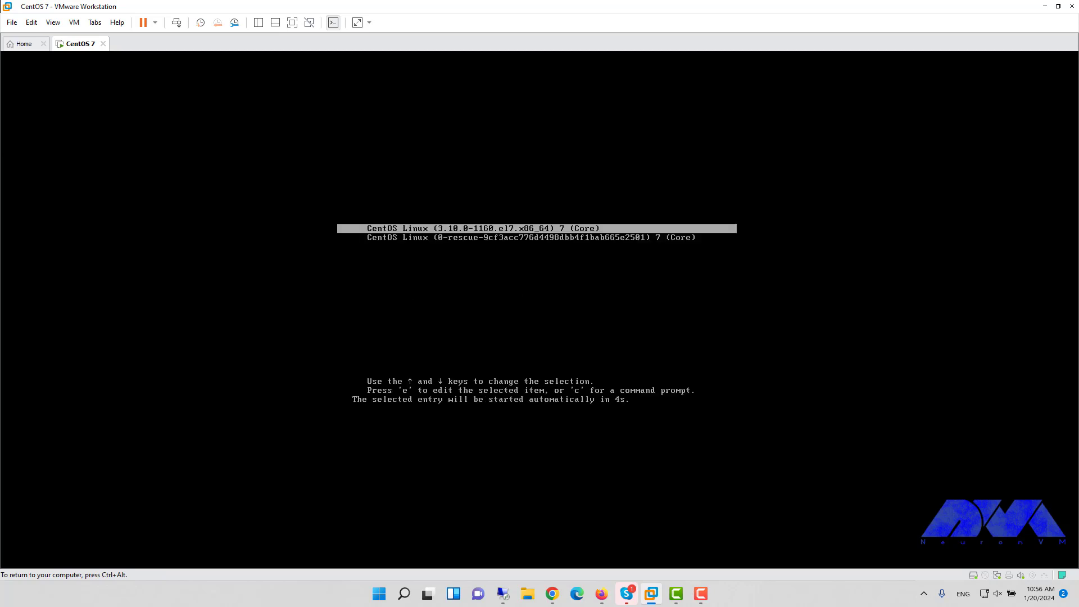
key(Return)
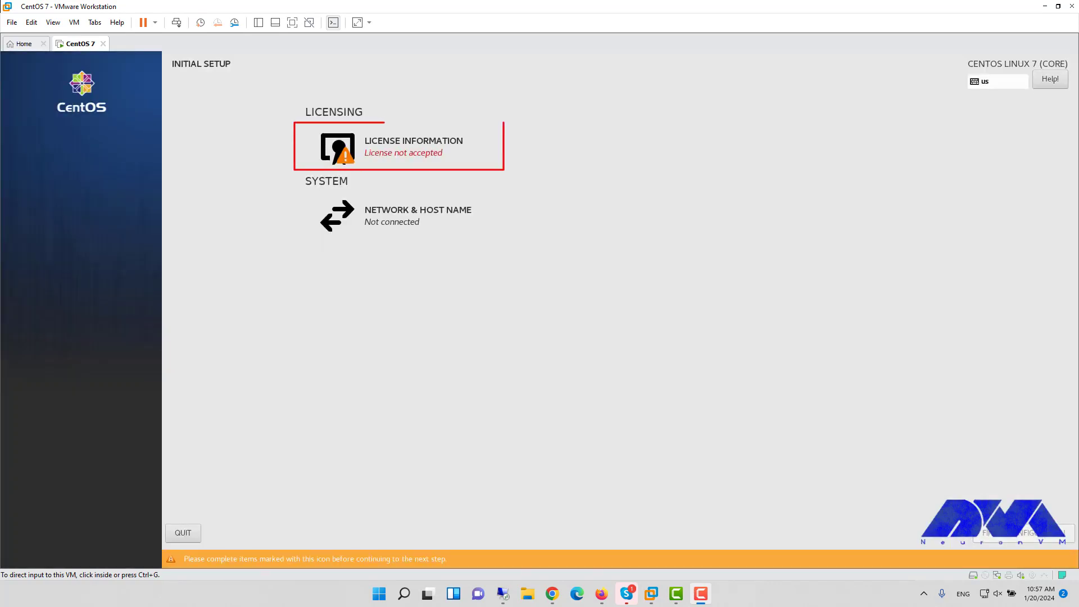
Accept the CentOS 7 license agreement and finish the initial setup configuration
click(425, 154)
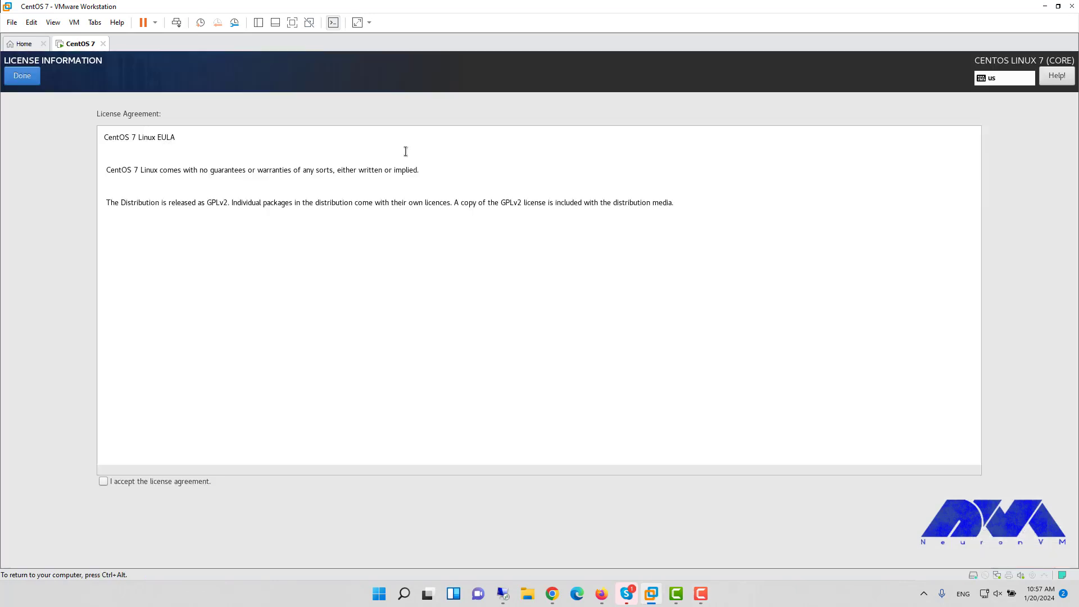
click(101, 482)
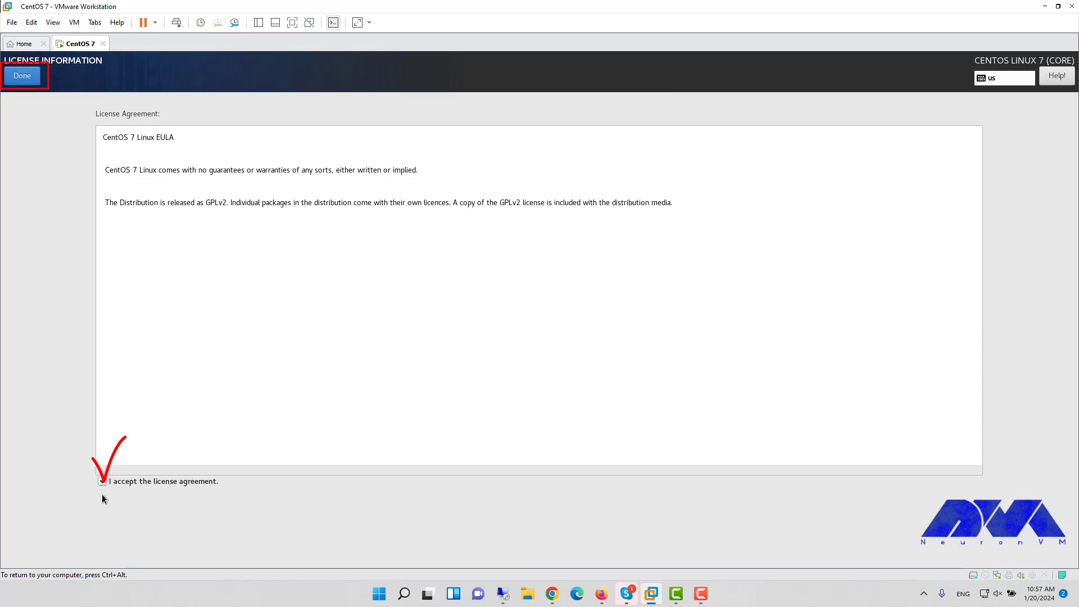
click(31, 82)
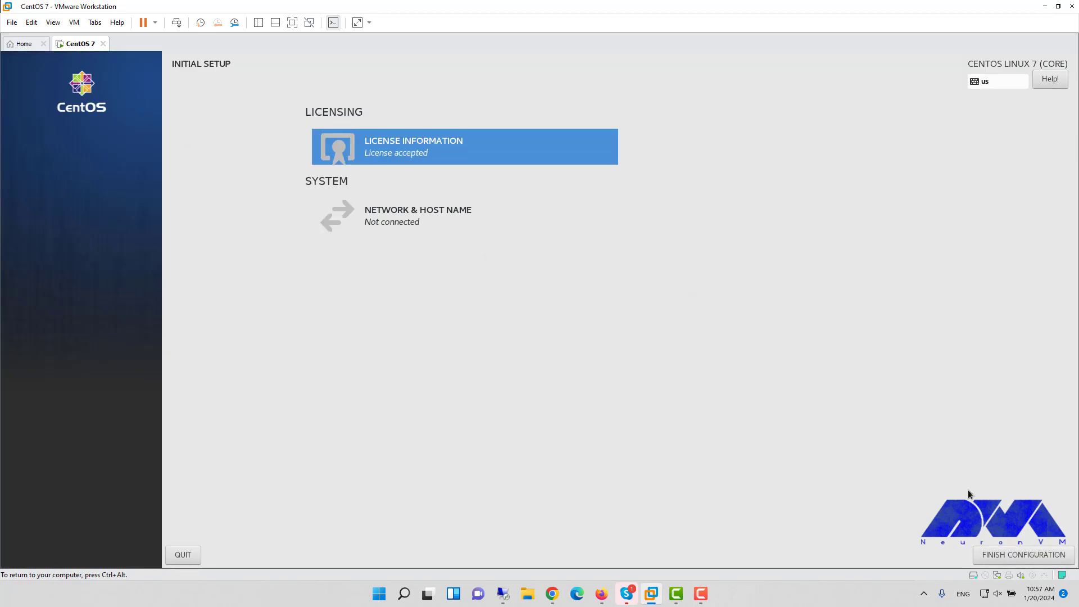
click(1004, 555)
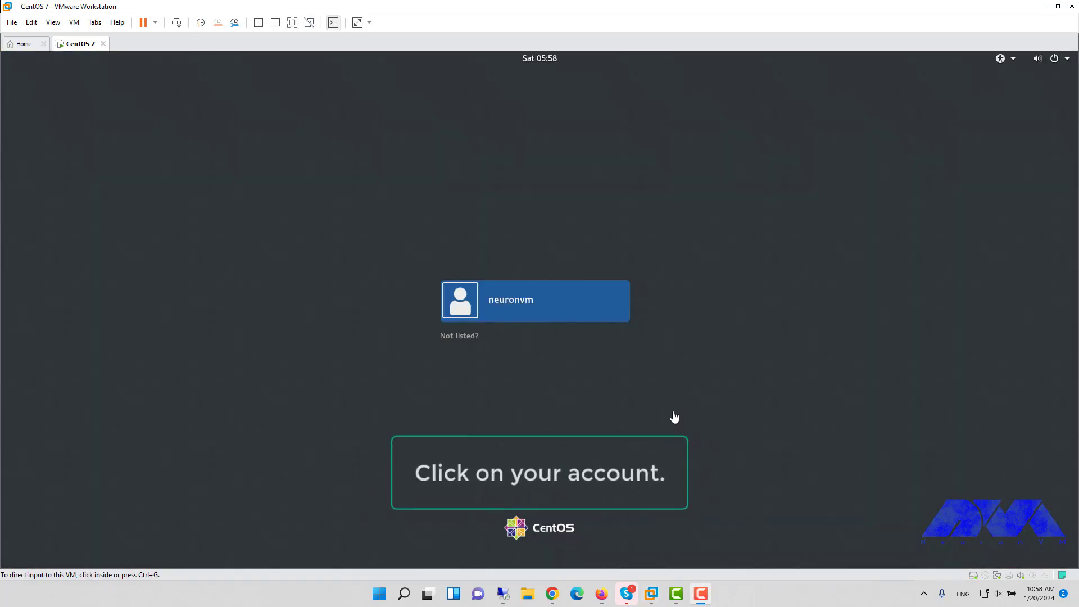
Sign in to the CentOS desktop with the neuronvm account by entering its account password
click(615, 314)
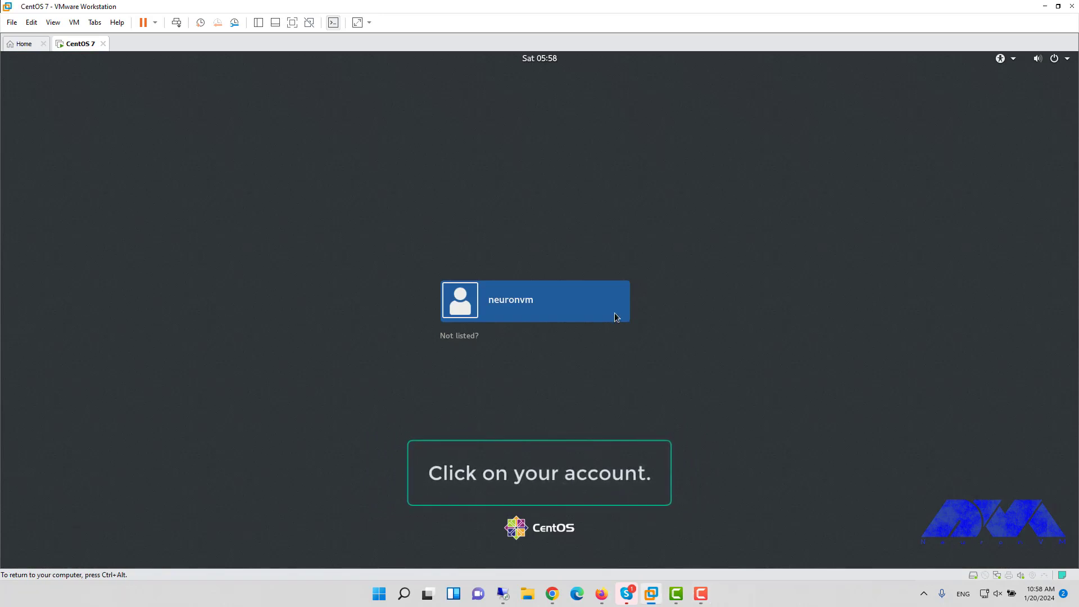
click(615, 312)
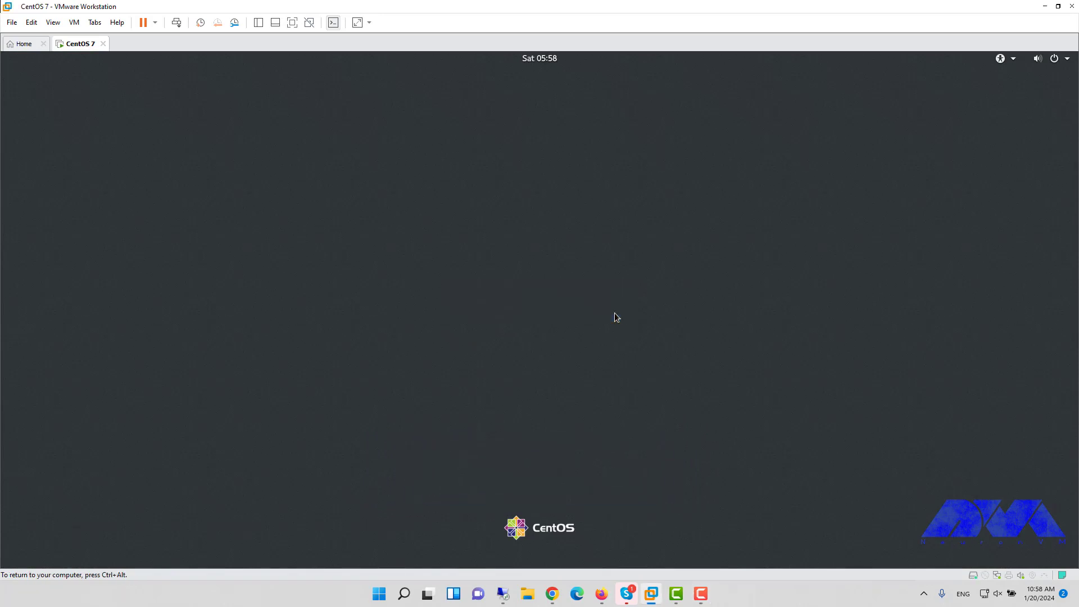
text(••)
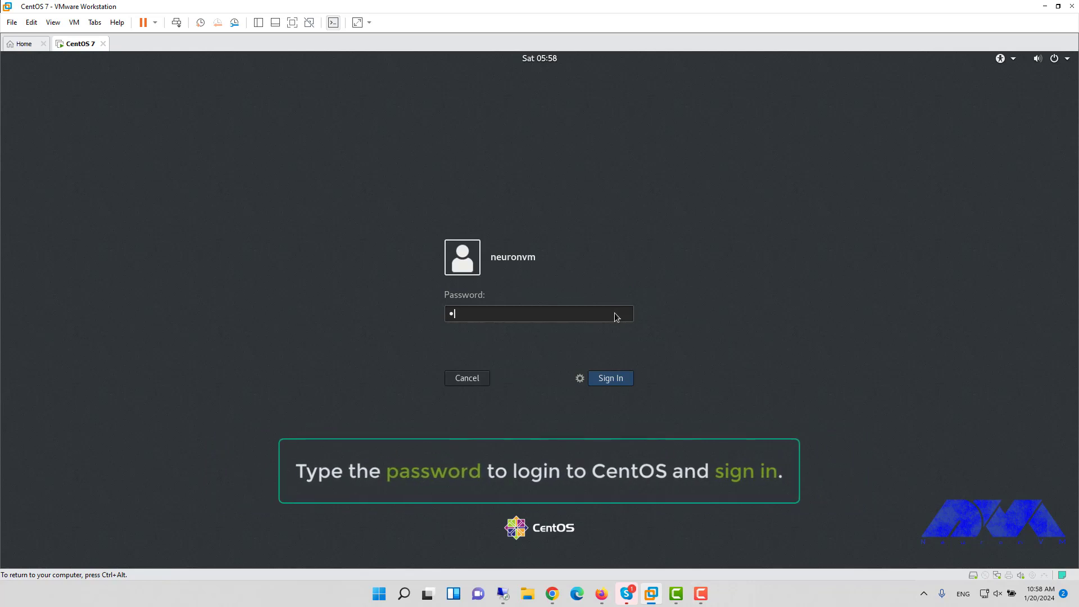
text(•)
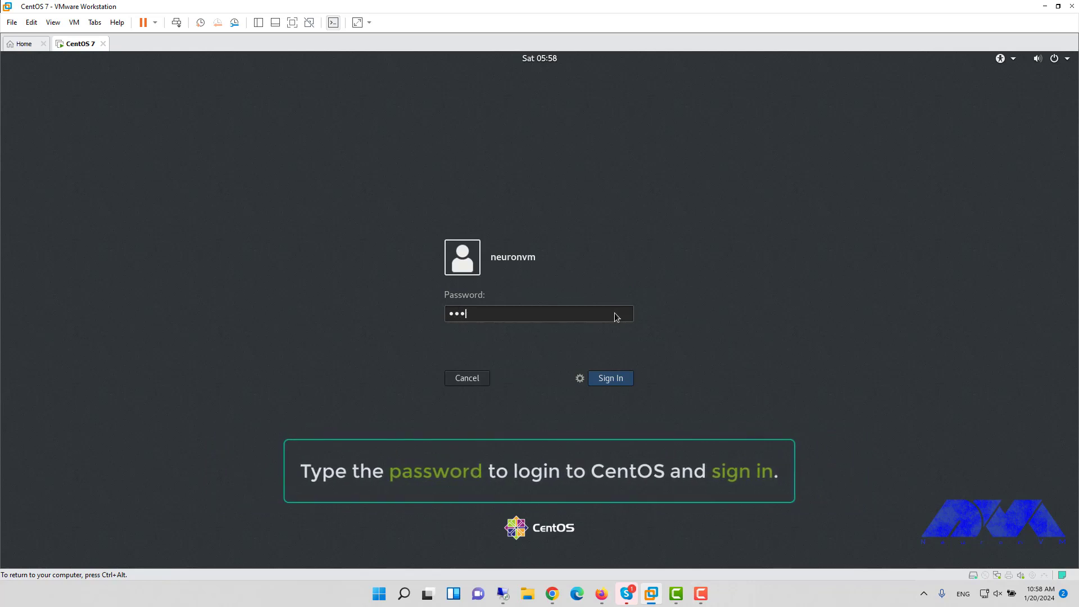
text(•••••••)
key(Return)
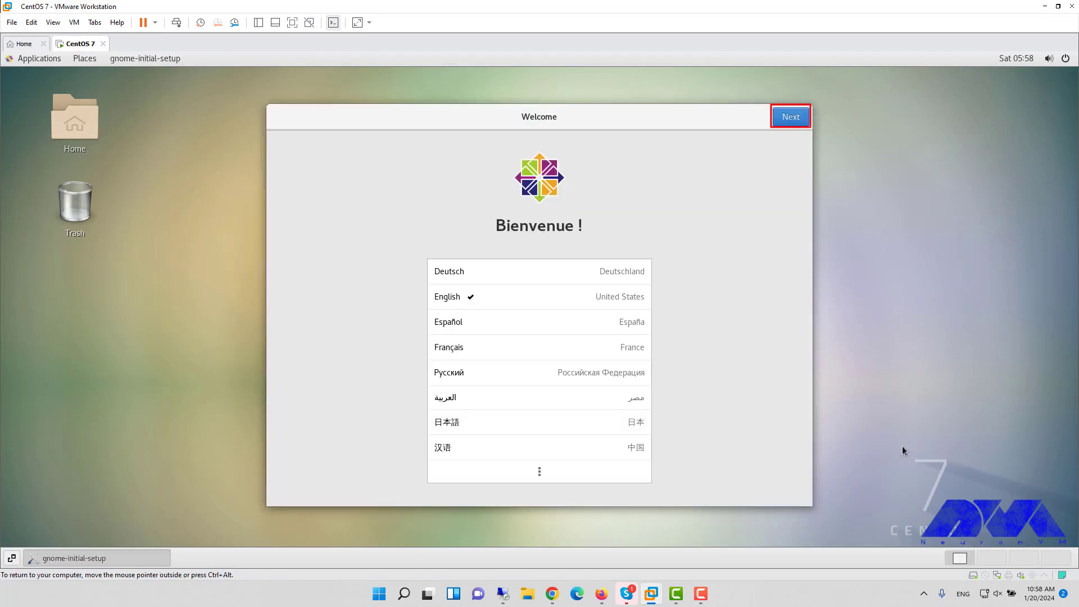
Accept English (United States) as the language and English (US) as the keyboard layout, and continue with Location Services off
click(794, 123)
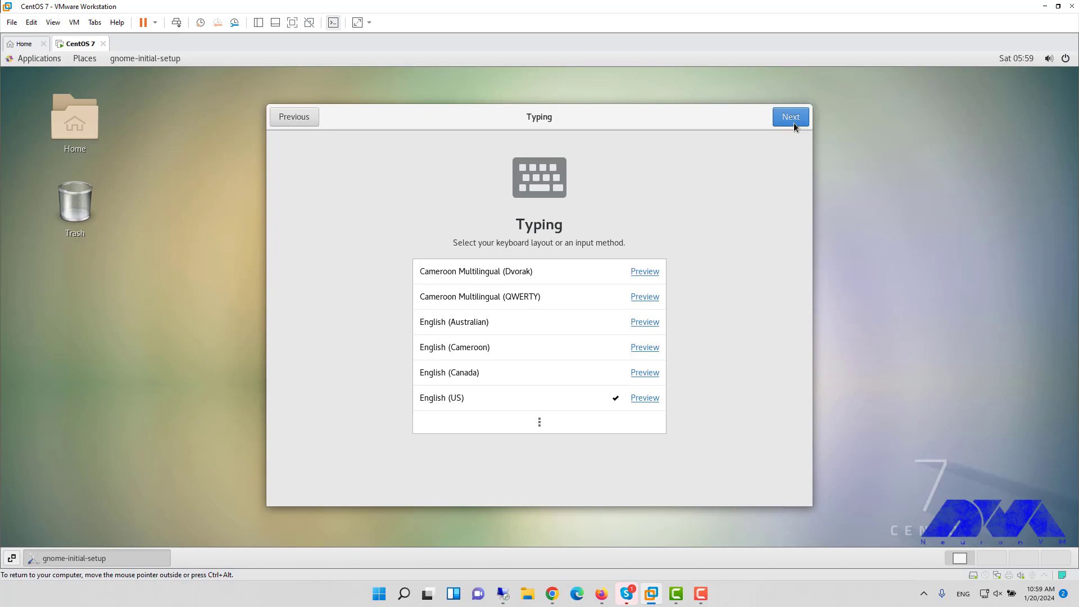
click(794, 123)
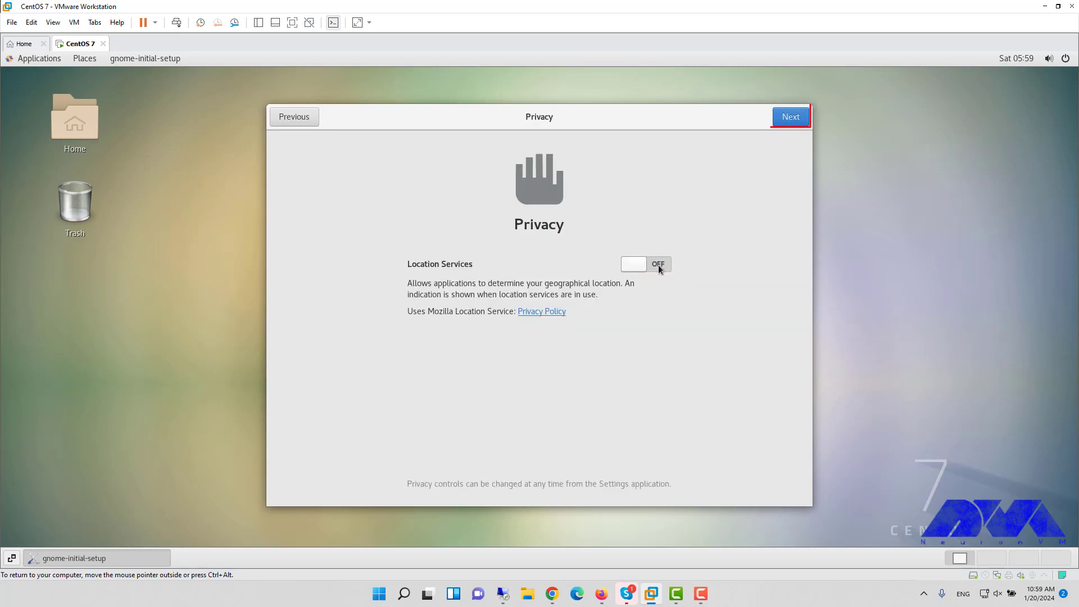
click(785, 121)
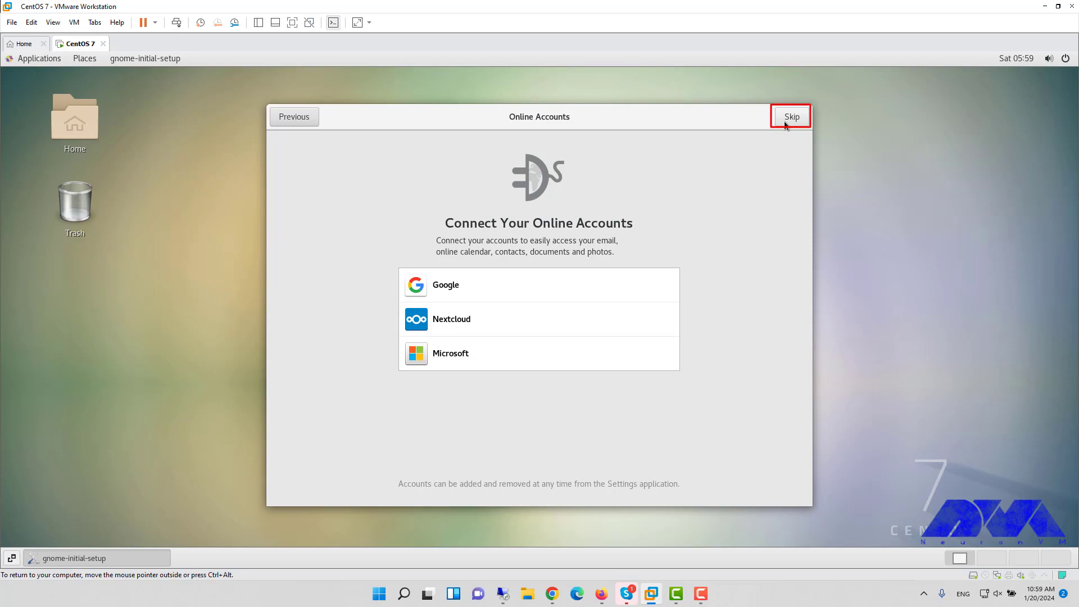
Skip connecting online accounts, finish the GNOME welcome setup, and close the Getting Started help window
click(785, 121)
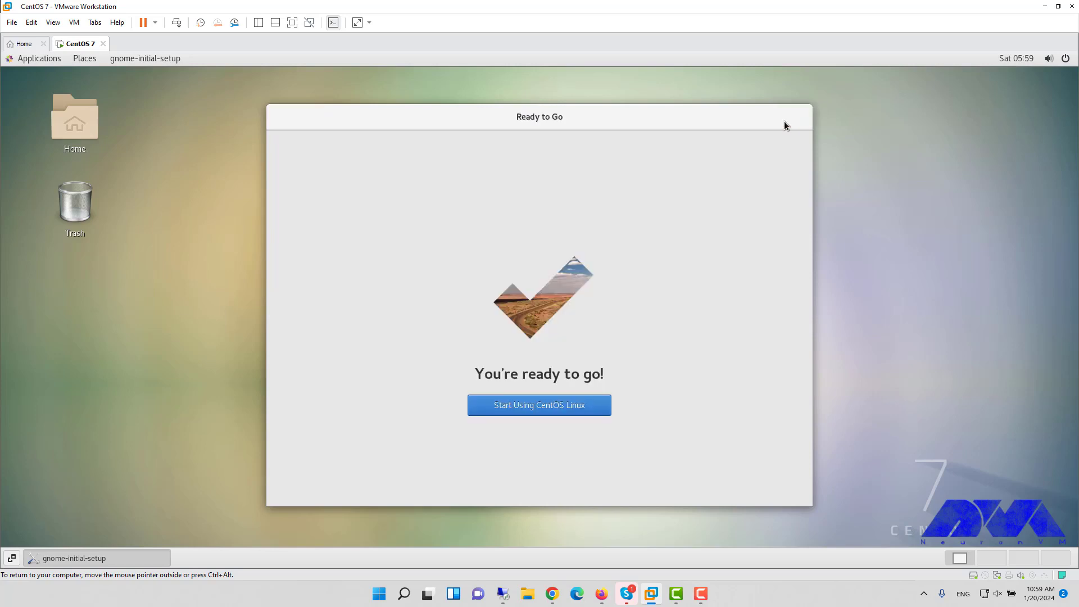
click(592, 407)
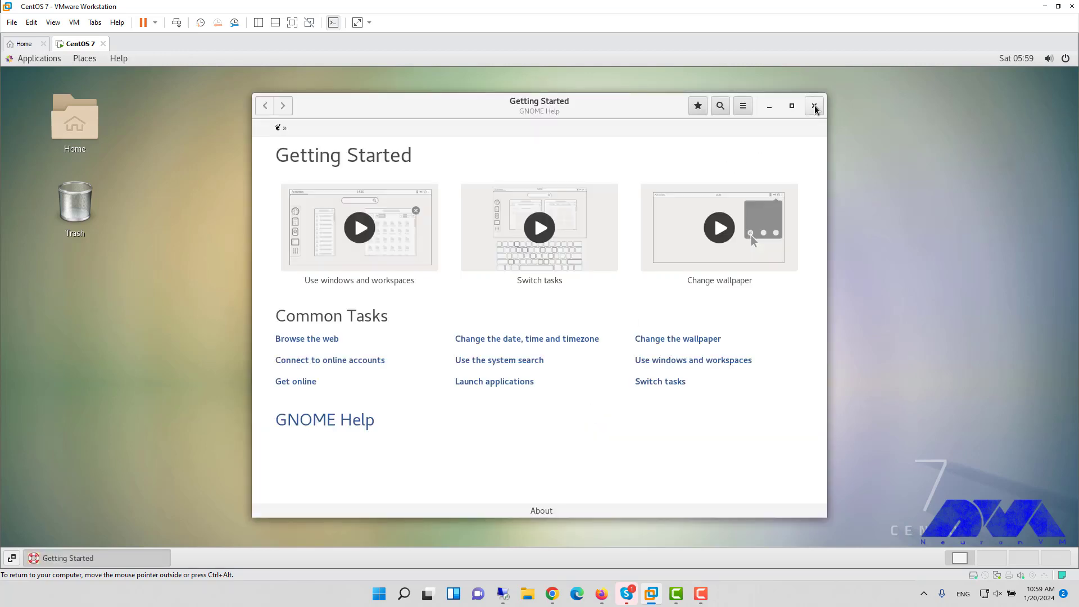
click(814, 106)
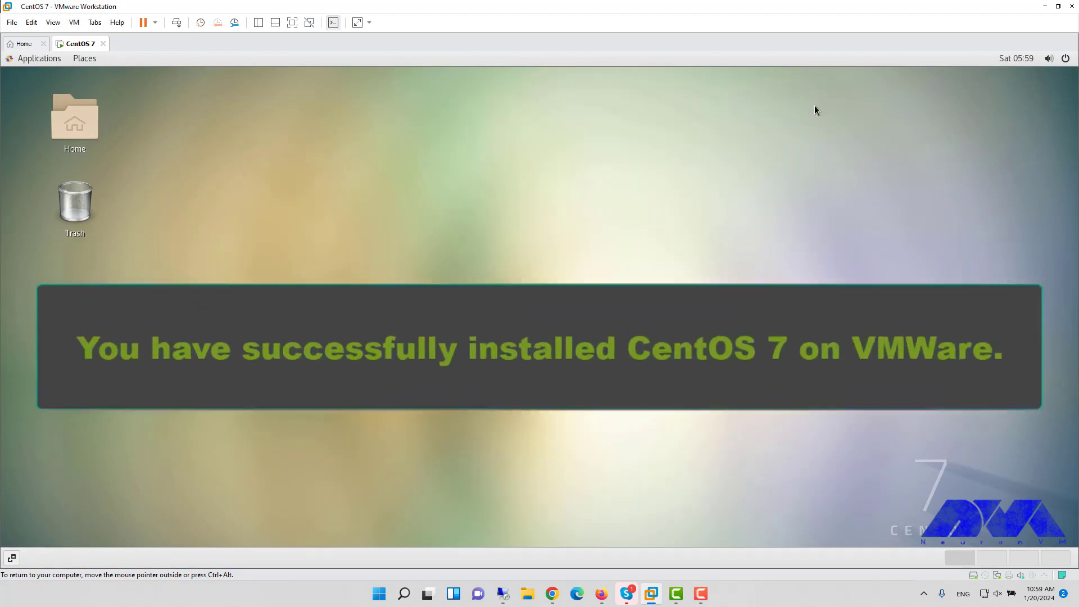